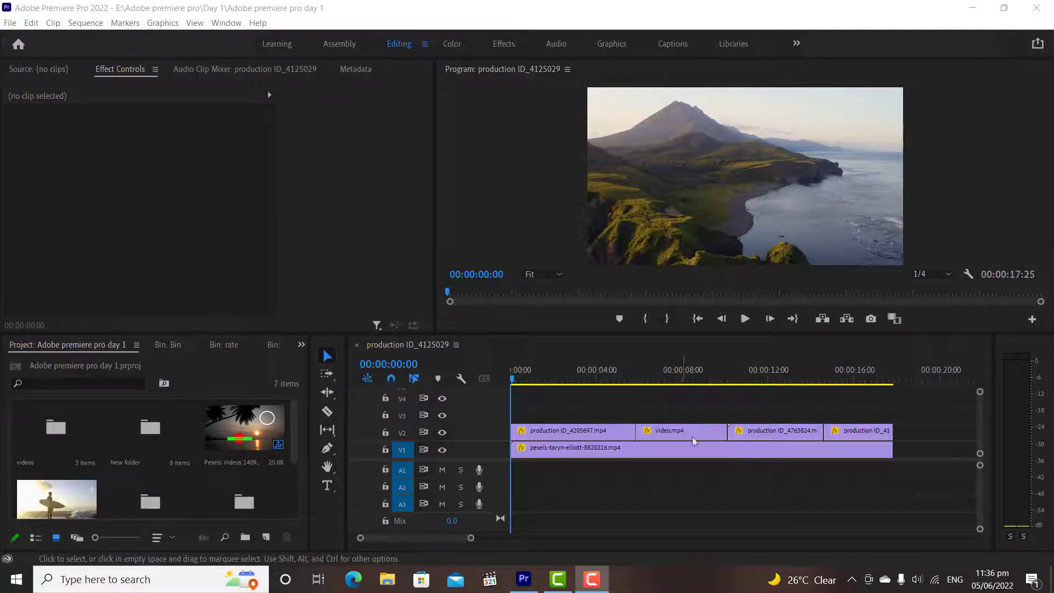
Stack video.mp4 on V3, production ID_4763824 on V4 and the last clip on V5
drag(693, 437, 693, 416)
drag(763, 433, 763, 396)
mouse_move(856, 431)
mouse_down()
mouse_move(856, 396)
mouse_move(861, 423)
mouse_move(862, 412)
mouse_up()
scroll(981, 426, up, 2)
scroll(982, 411, down, 2)
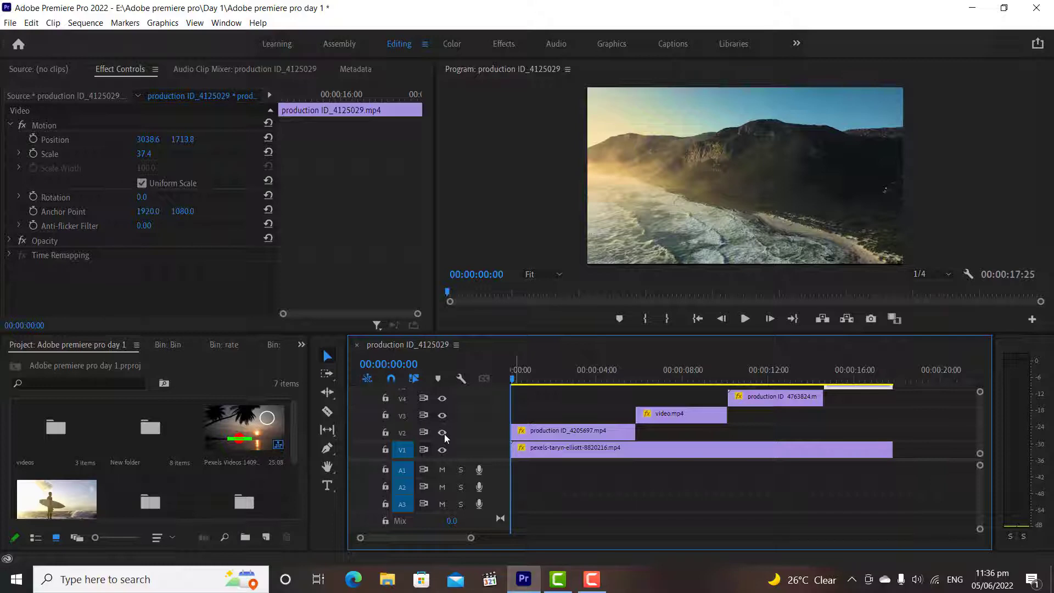
Toggle track V2's output on and off to compare the mountain and beach shots
click(442, 433)
click(443, 432)
click(442, 433)
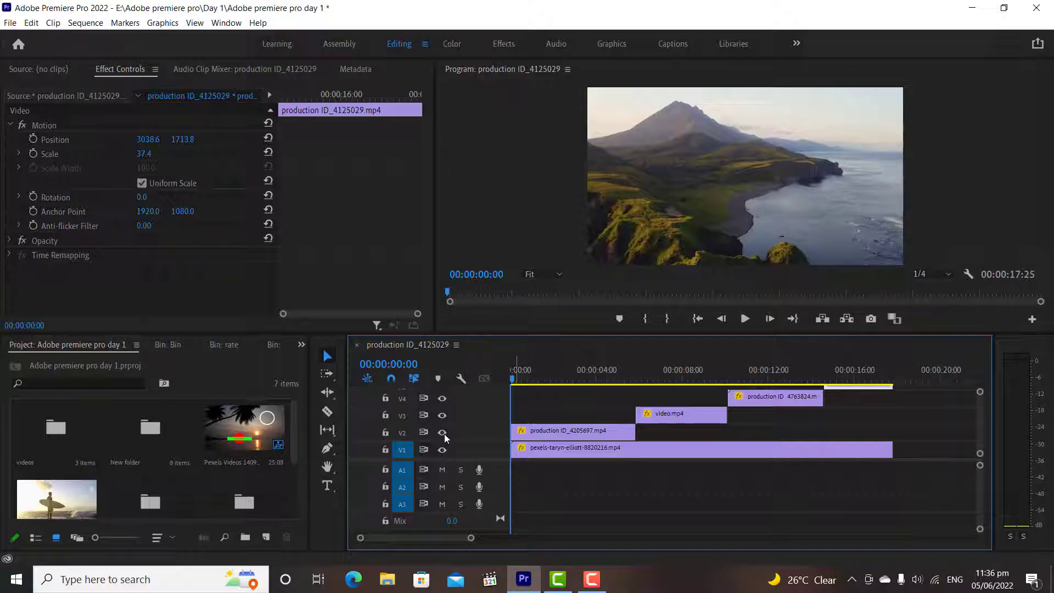
click(442, 433)
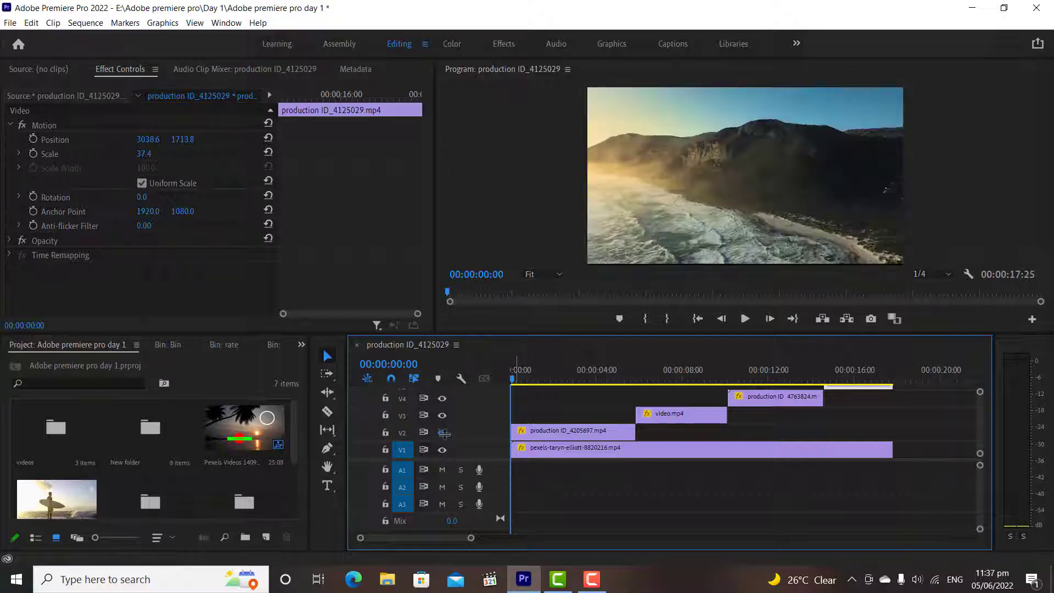
Select the production ID_4205697.mp4 clip on V2 and show its Effect Controls
click(549, 435)
click(38, 69)
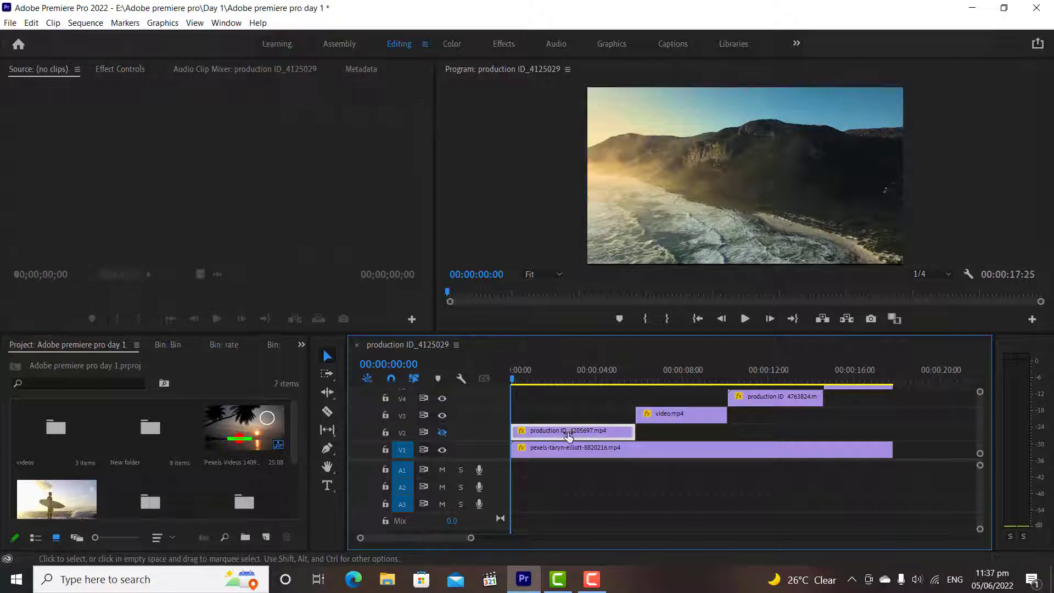
click(116, 71)
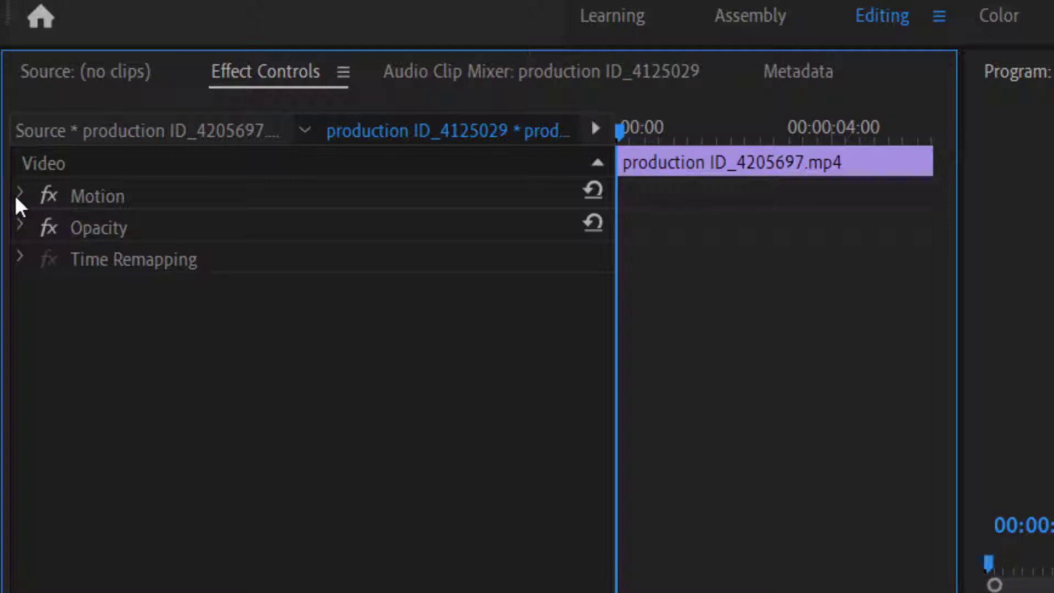
Expand Motion to reveal Position 1920, 1080, Scale 100, Rotation 0 and Anchor Point
click(16, 199)
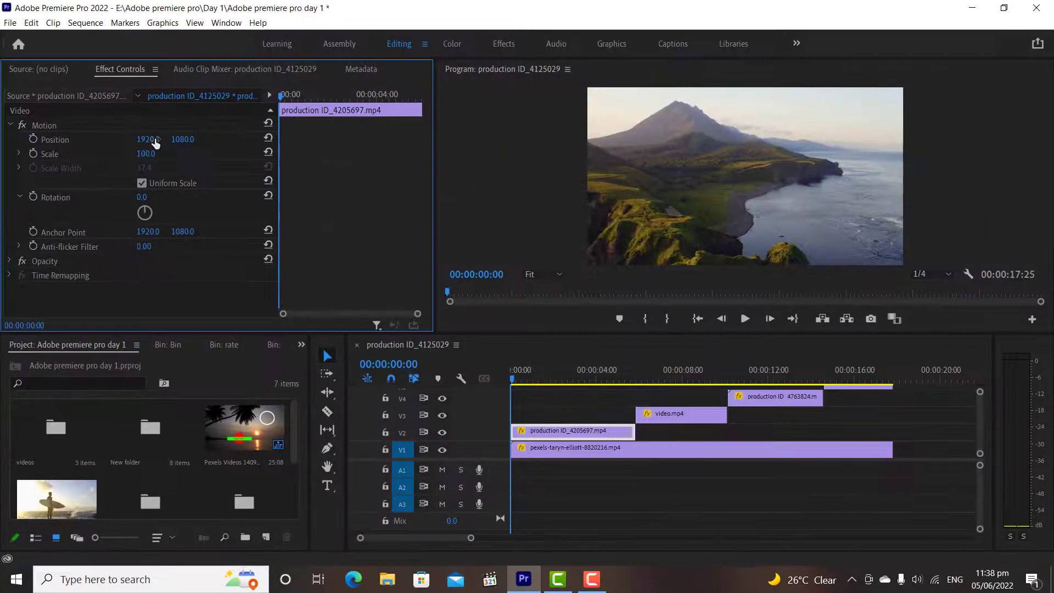
Slide the mountain clip's Position X left and back, set Scale to 45, then deselect it
drag(238, 182, 165, 183)
drag(148, 139, 232, 141)
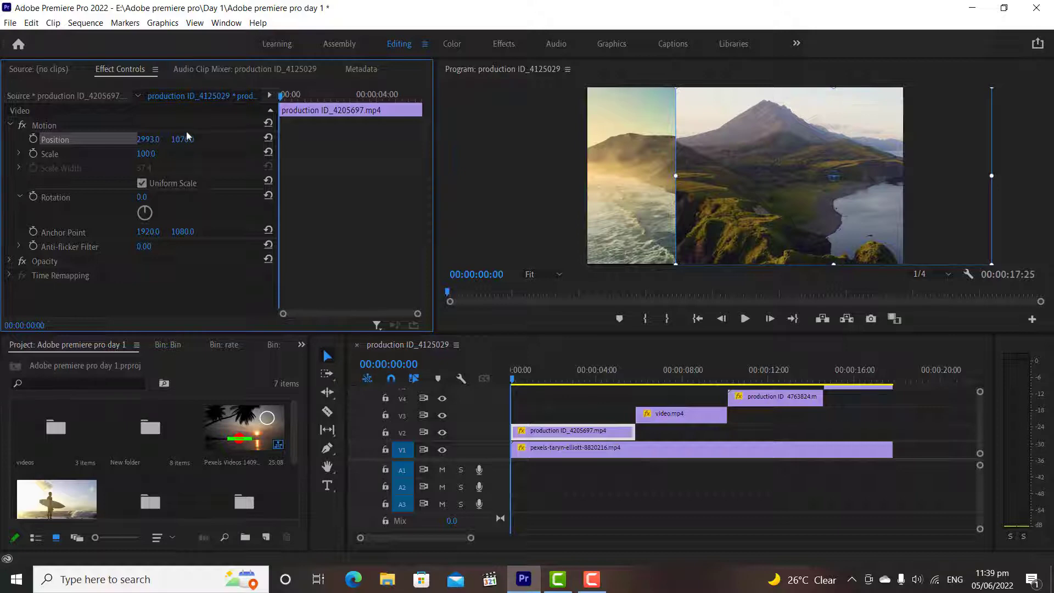
drag(148, 139, 108, 154)
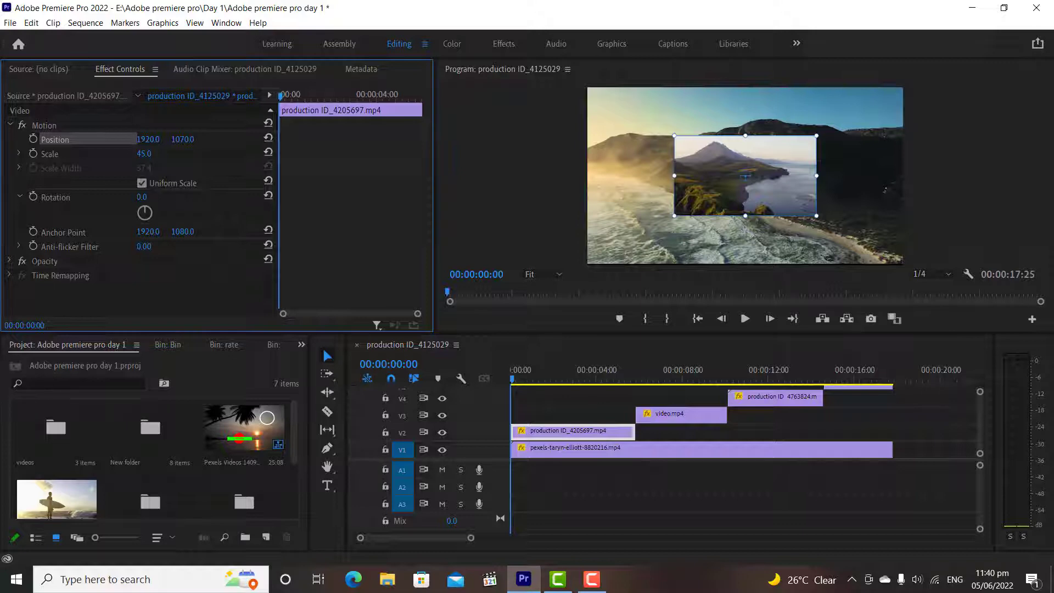
click(571, 415)
click(331, 356)
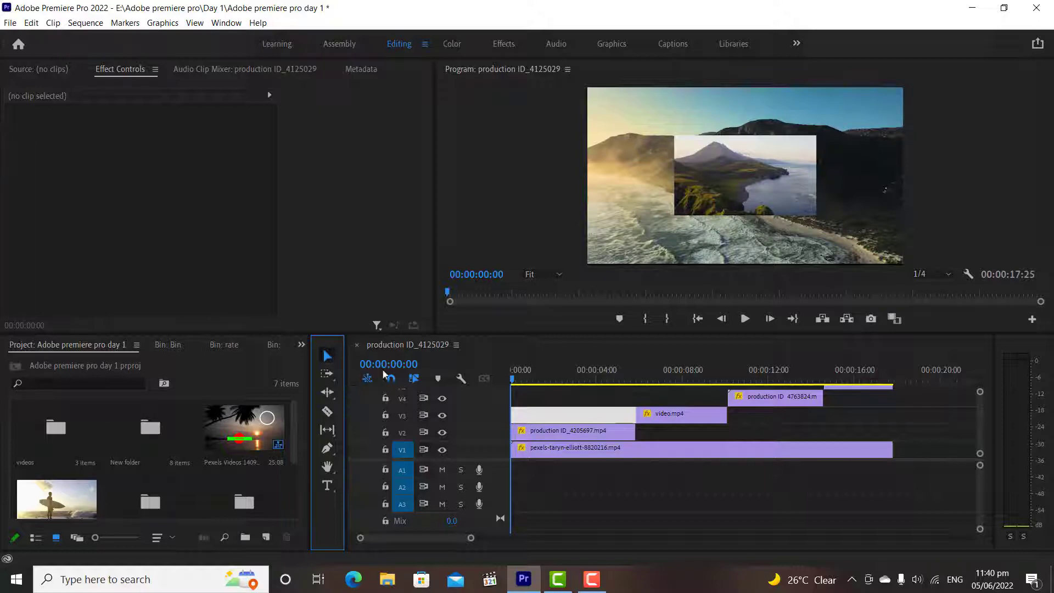
Drag the V2 mountain inset to Position 1652.9, 969.9 in the preview and enlarge it to 78.4%
click(565, 434)
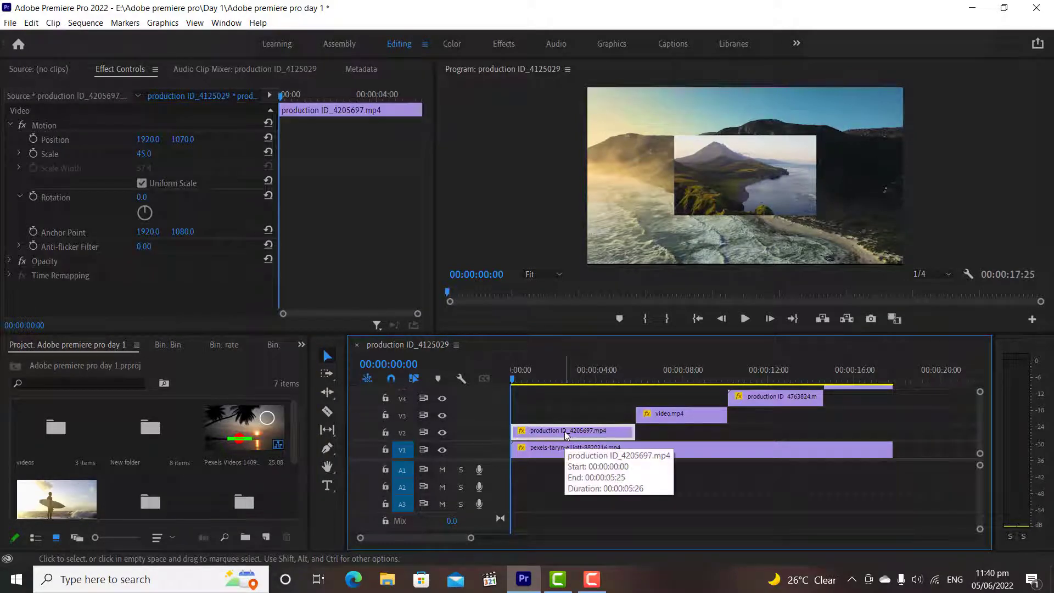
click(759, 172)
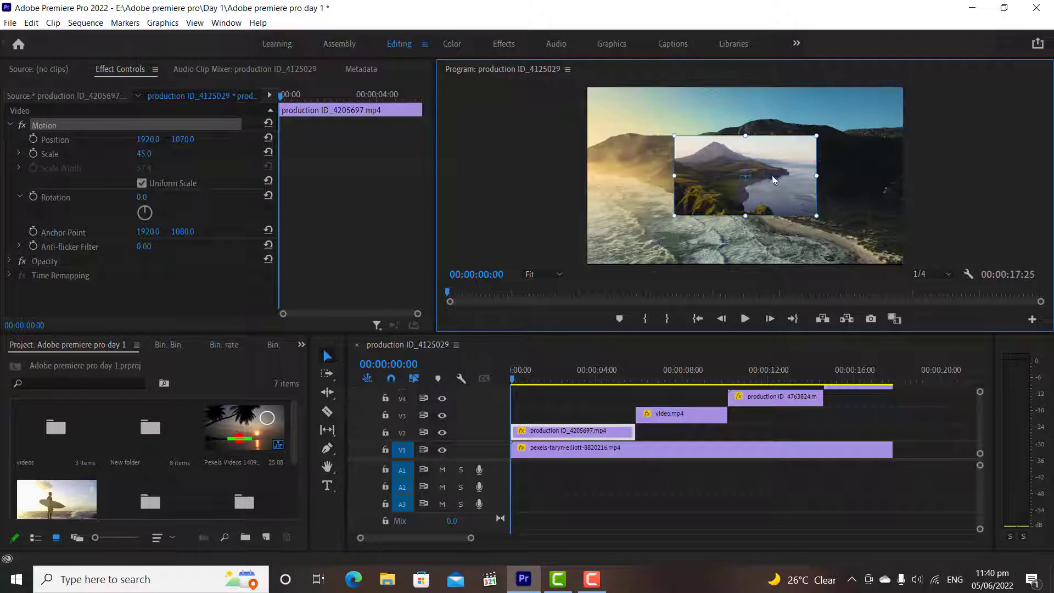
drag(771, 176, 720, 176)
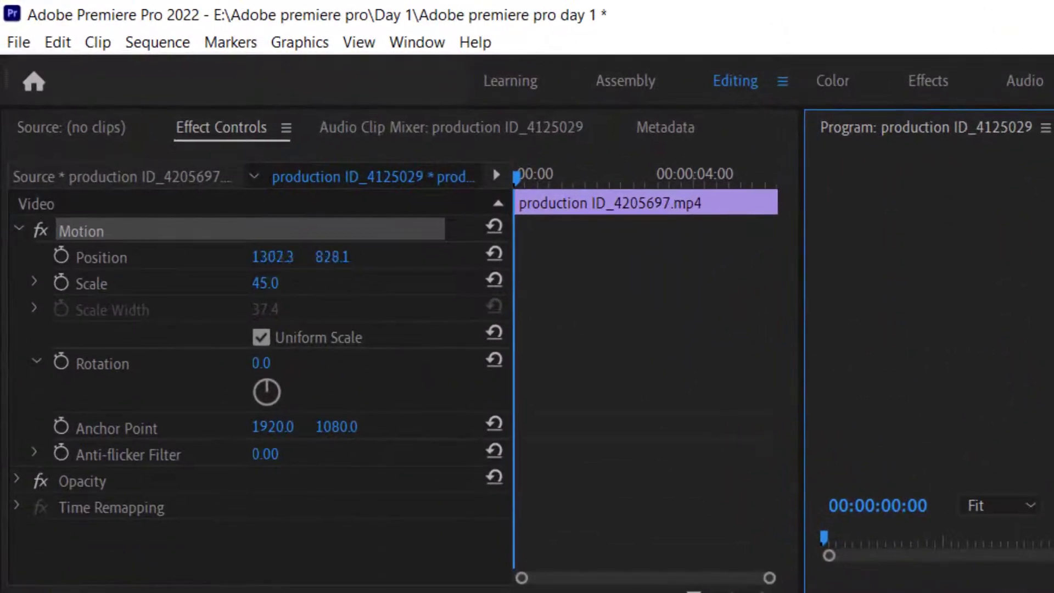
drag(916, 203, 946, 209)
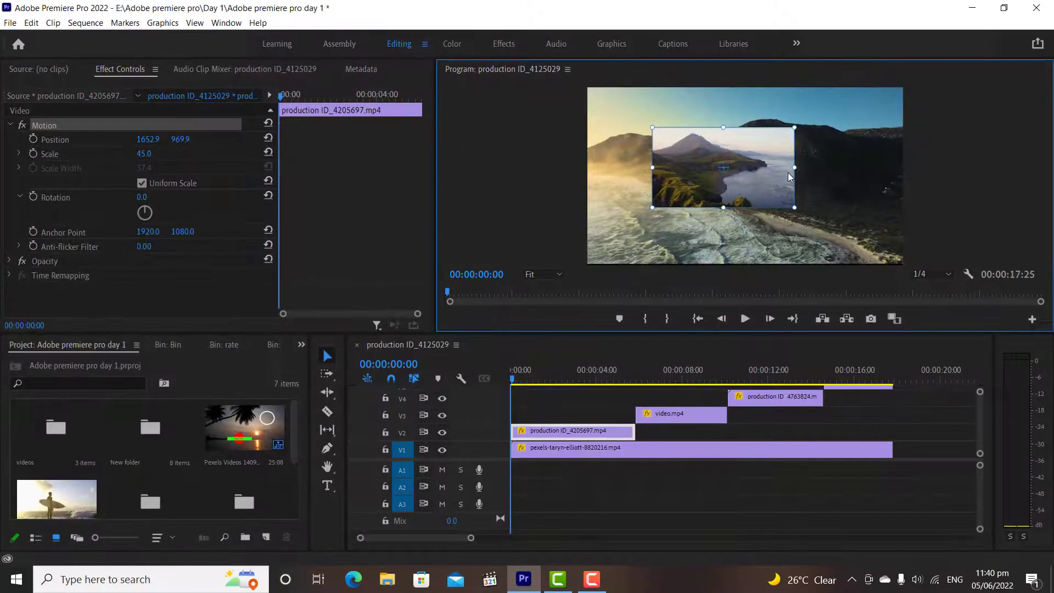
drag(794, 207, 806, 215)
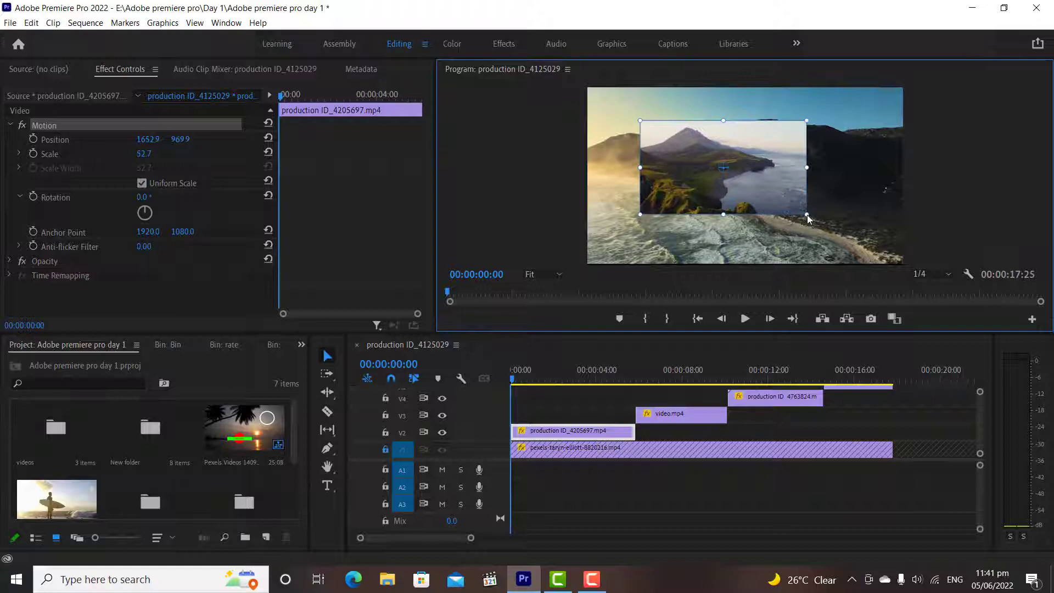
drag(807, 167, 846, 169)
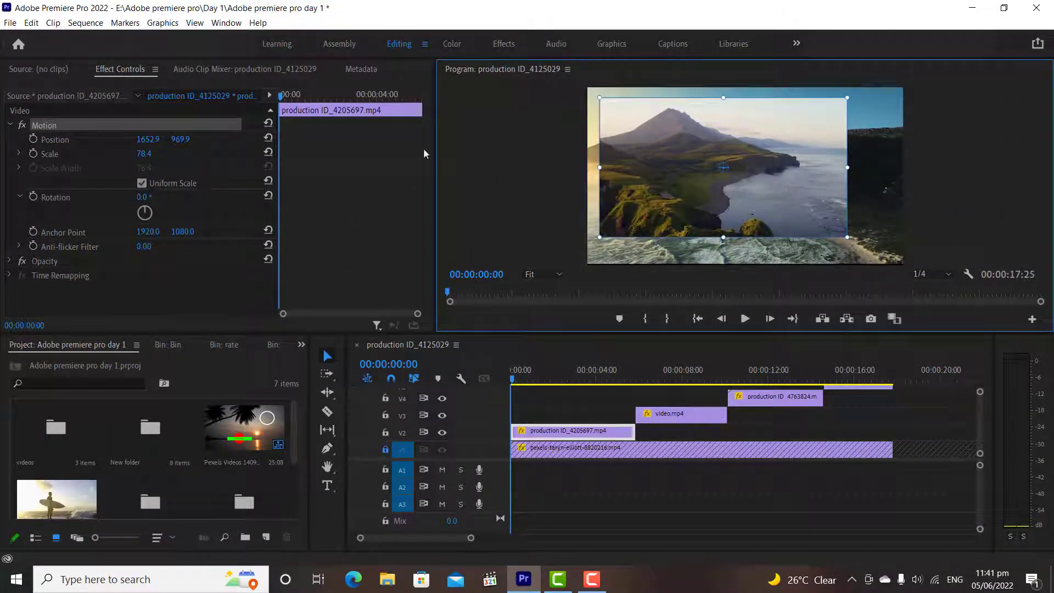
Reset the mountain clip's Position and Scale, slide it to the left half, and unlock V1
click(268, 138)
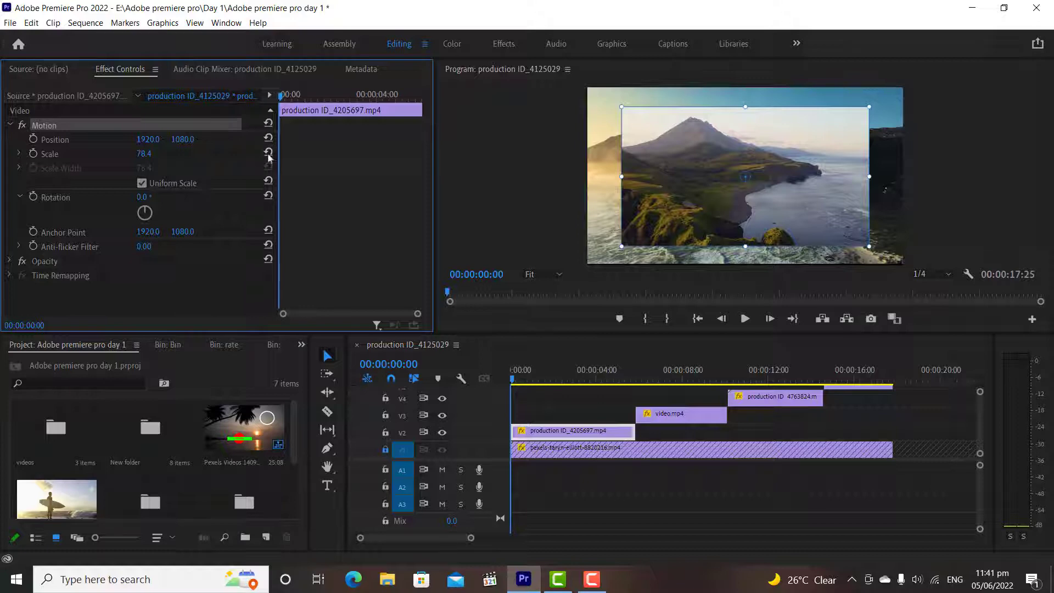
click(268, 153)
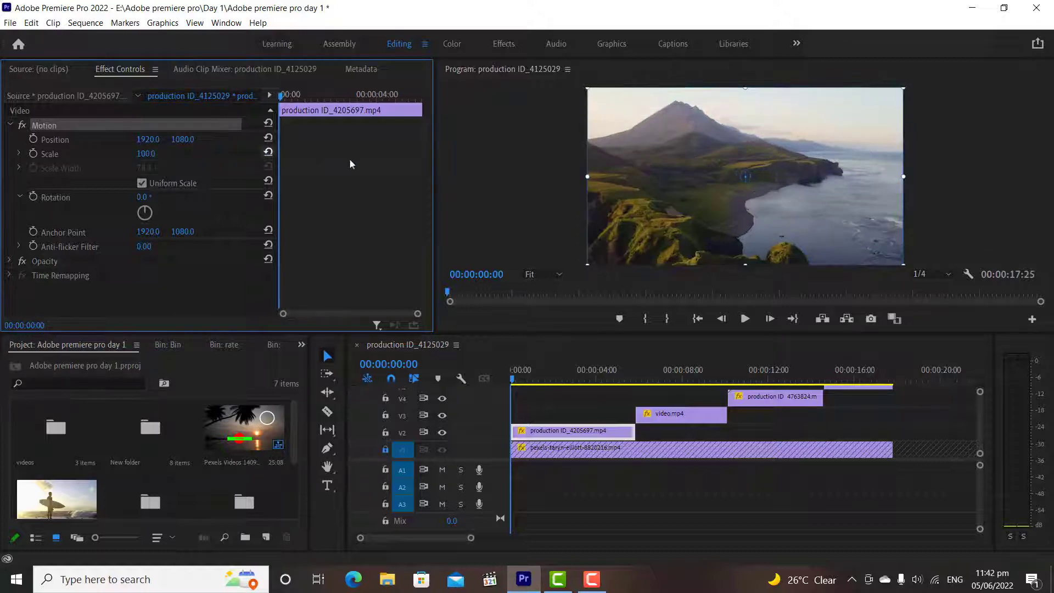
click(802, 190)
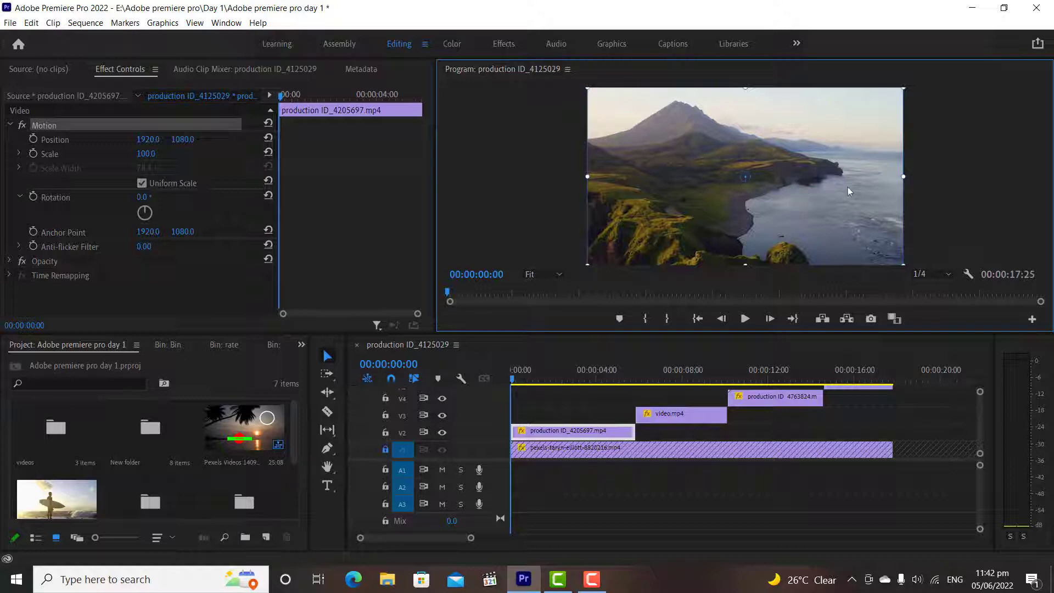
drag(848, 190, 706, 191)
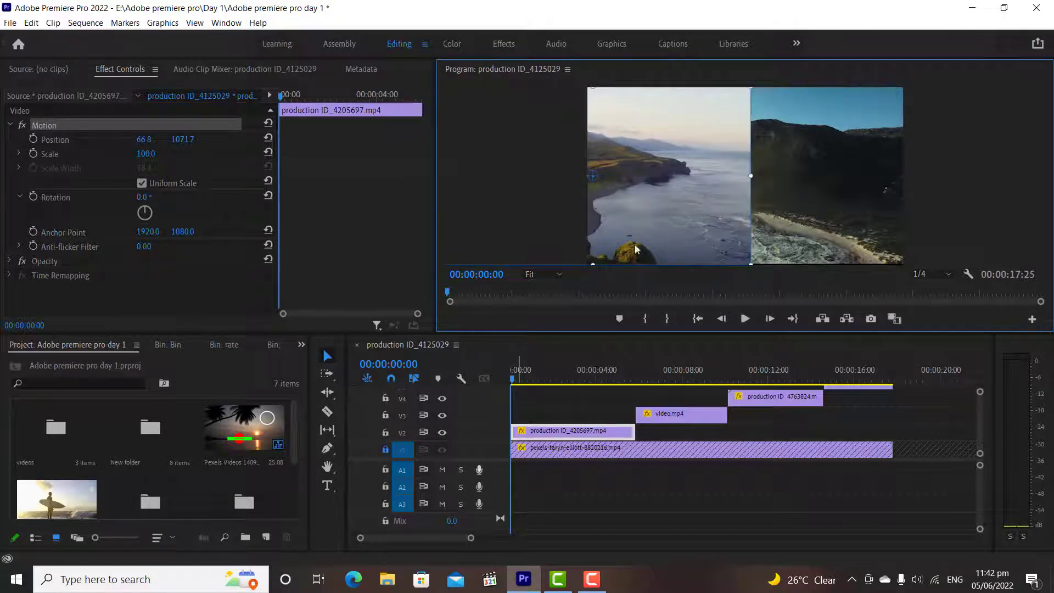
click(385, 449)
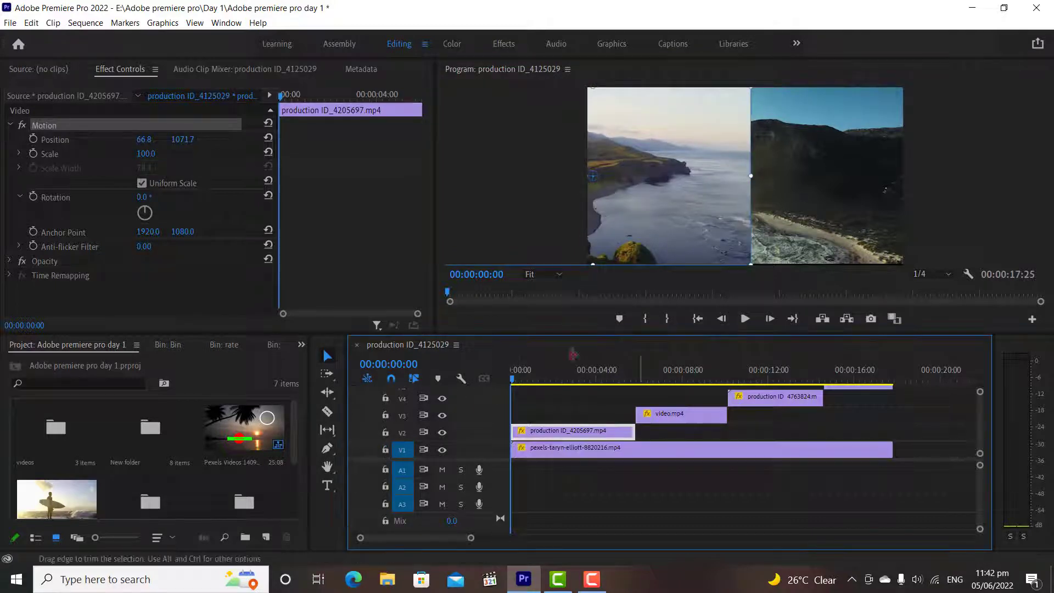
click(876, 206)
drag(849, 209, 961, 207)
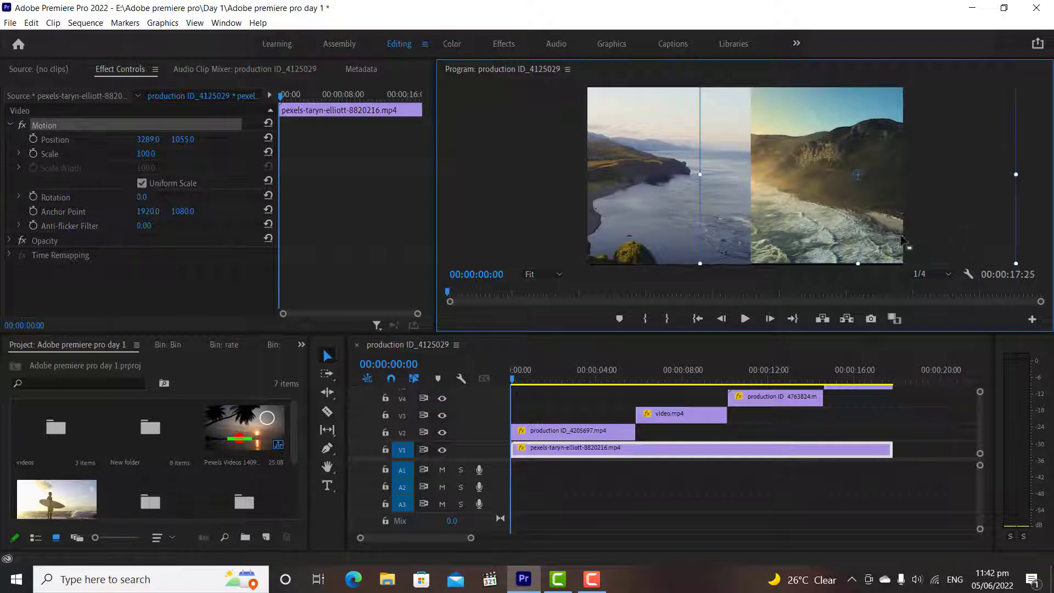
click(743, 321)
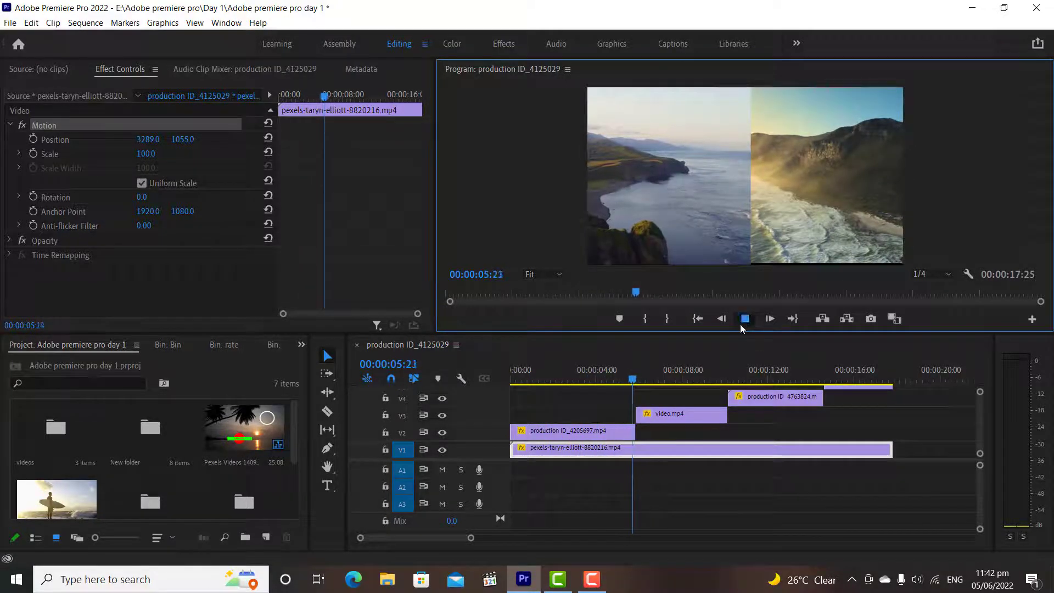
click(740, 324)
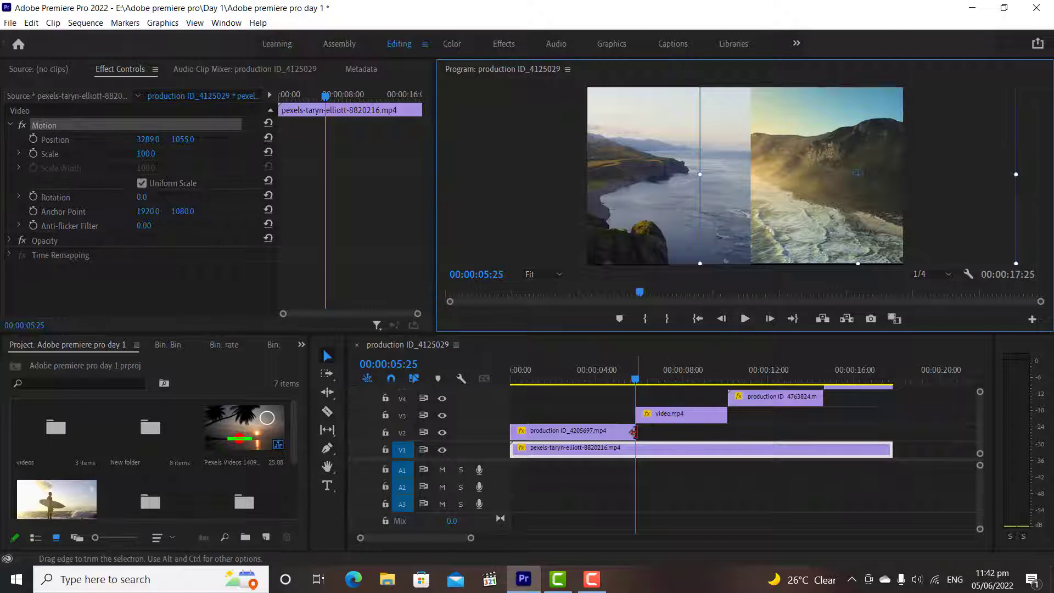
Extend the V2, V3 and V4 clips to the end of the sequence
drag(635, 431, 892, 439)
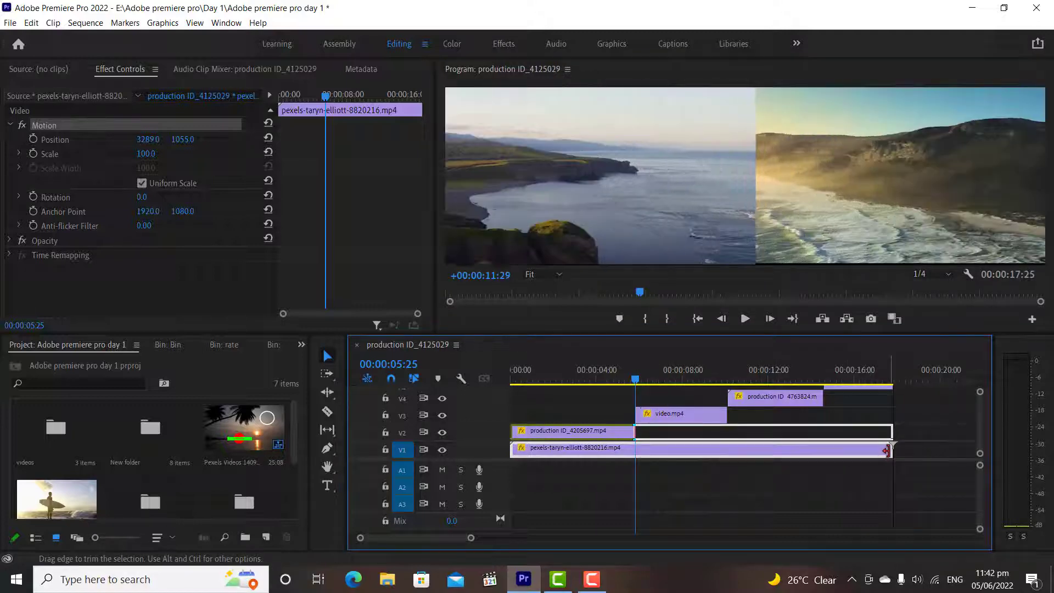
drag(732, 413, 887, 419)
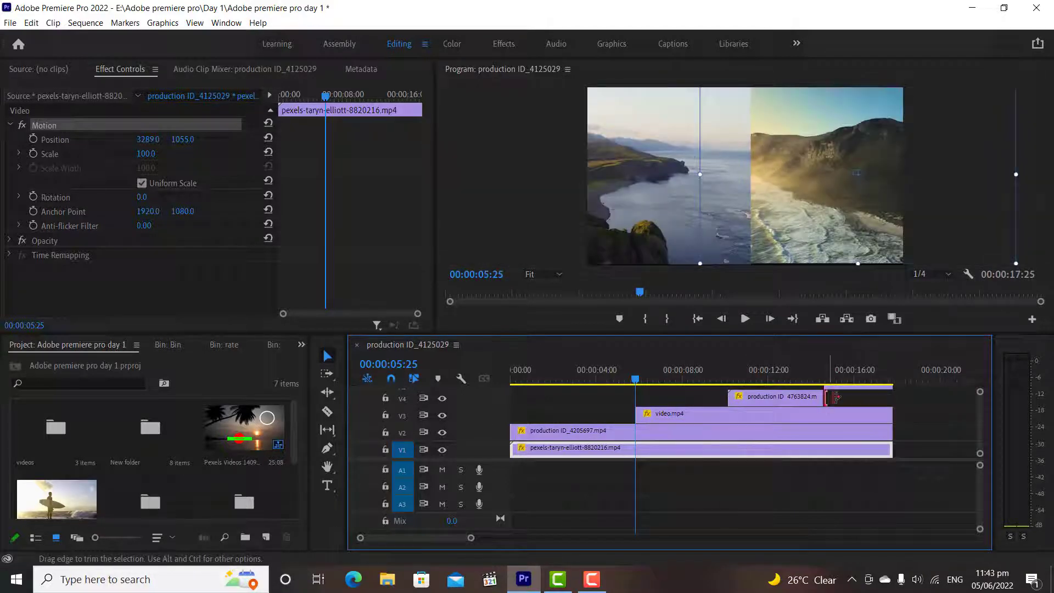
drag(823, 396, 892, 397)
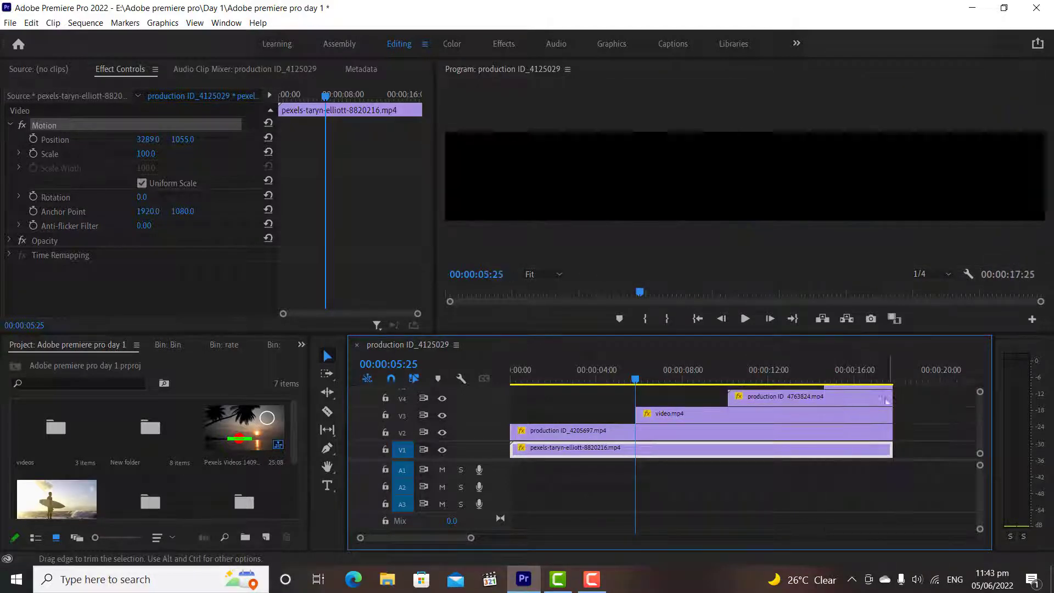
Reset the mountain and beach clips to Position 1920.0, 1080.0 and the mountain's Scale to default
click(585, 433)
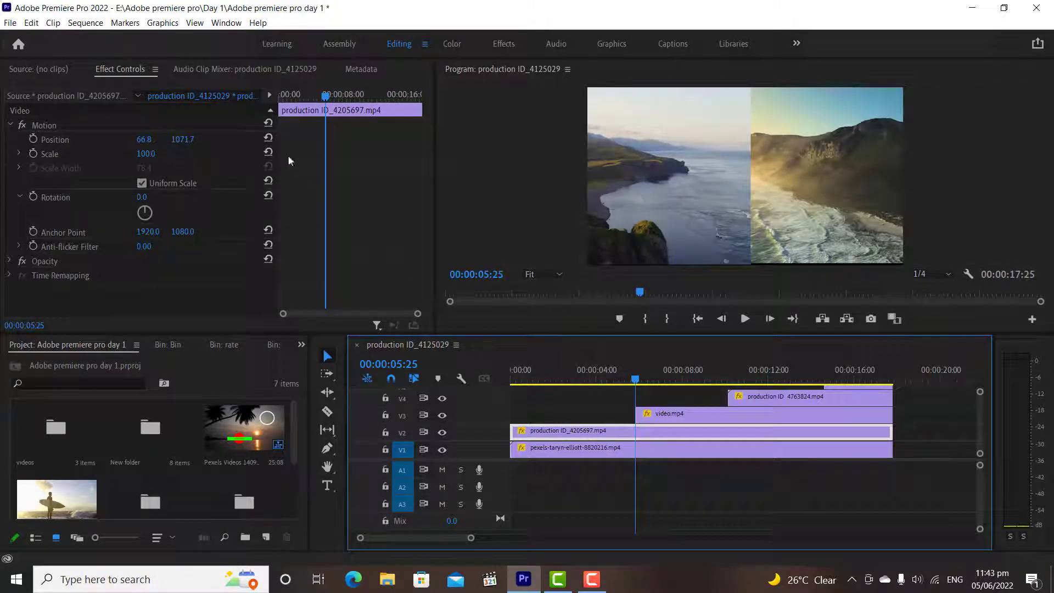
click(268, 139)
click(268, 152)
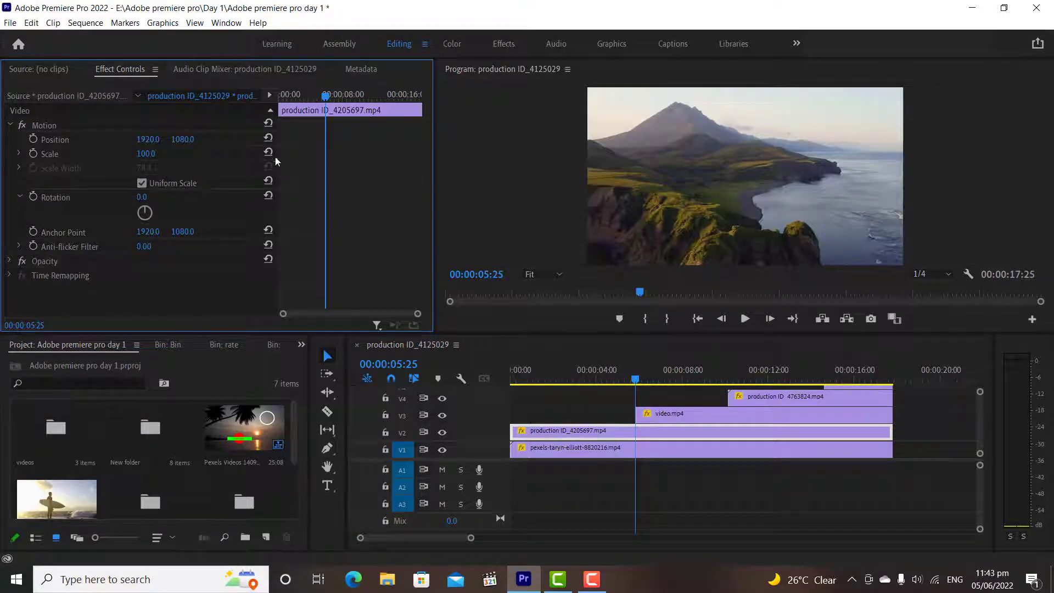
click(535, 454)
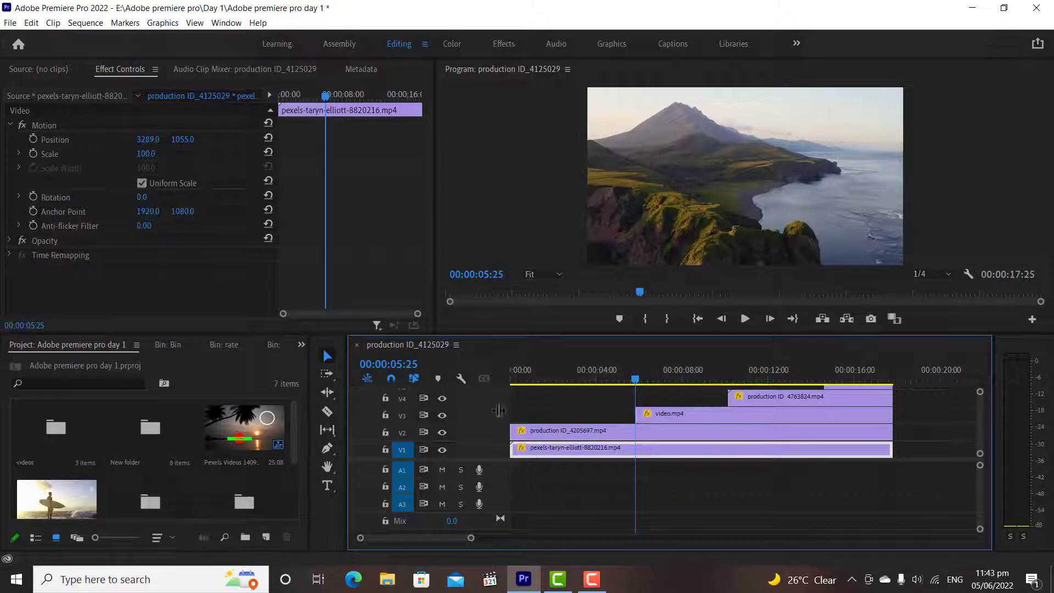
click(268, 138)
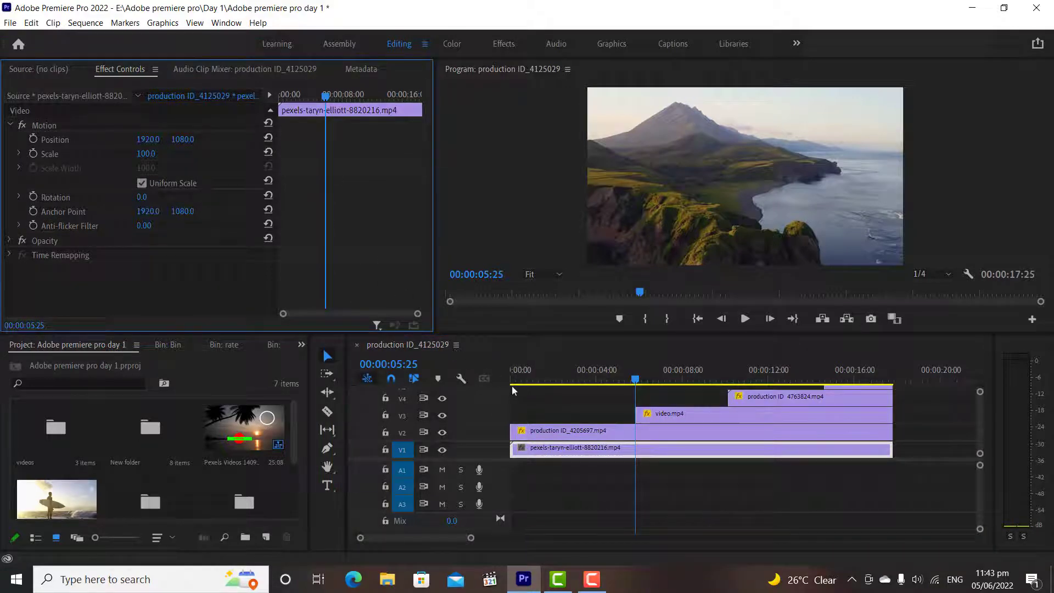
double_click(577, 429)
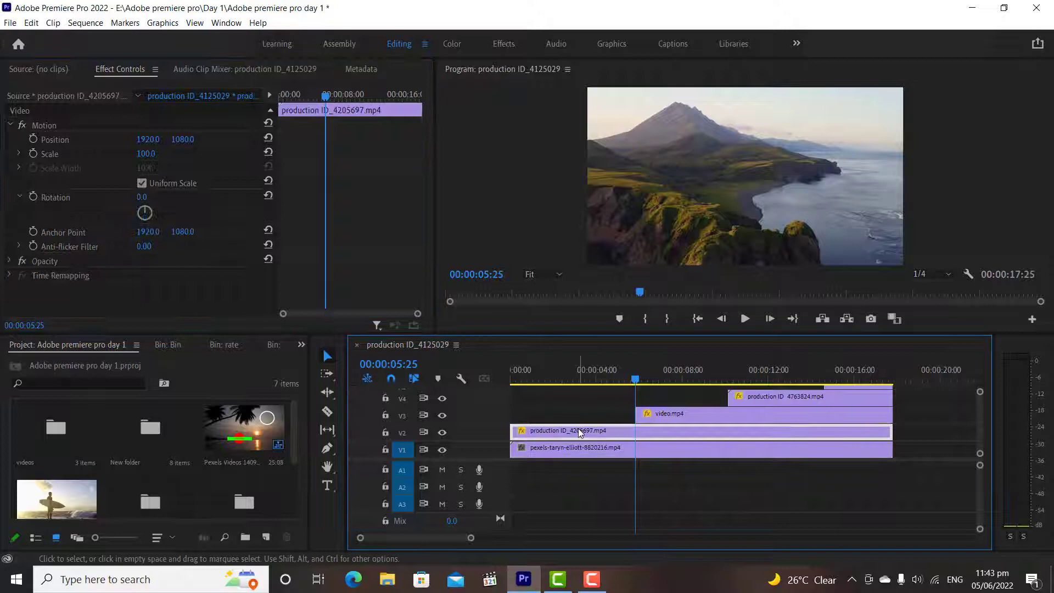
Scale the volcano coastline clip down in the Program Monitor and place it upper-left
click(675, 159)
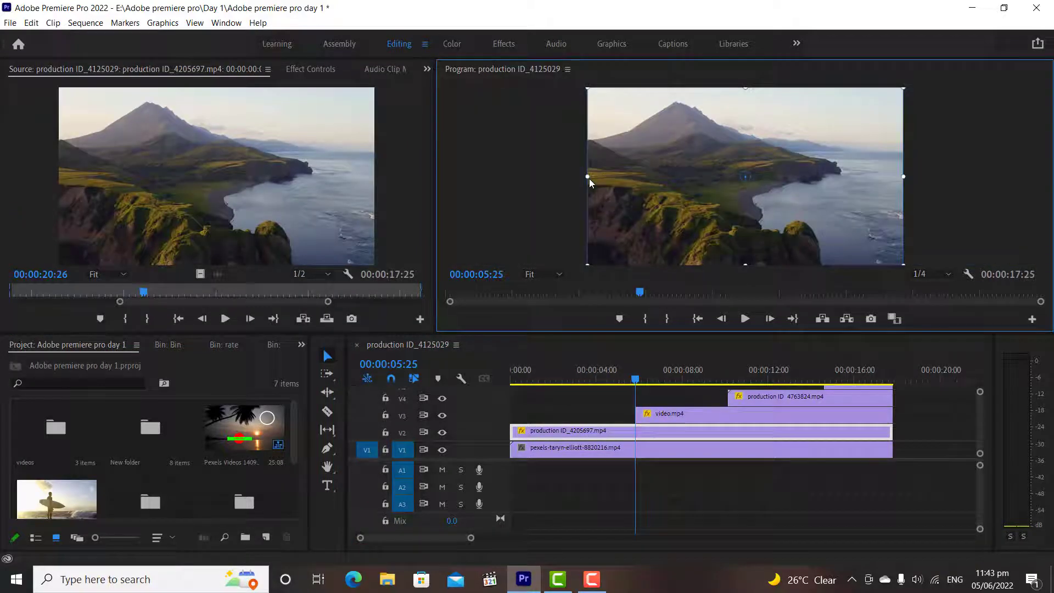
drag(587, 176, 667, 176)
drag(739, 202, 664, 153)
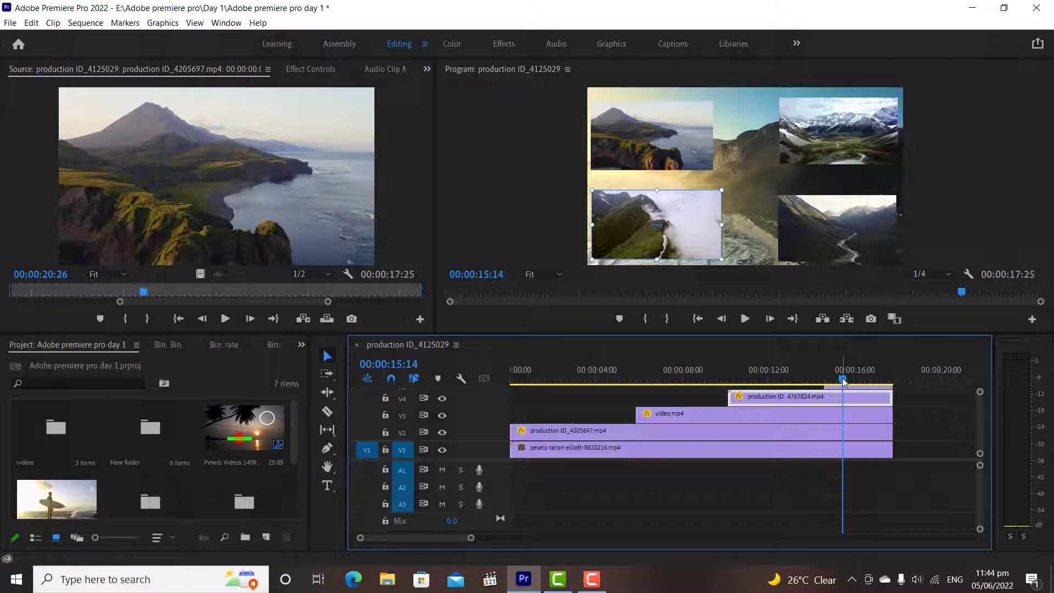
key(Home)
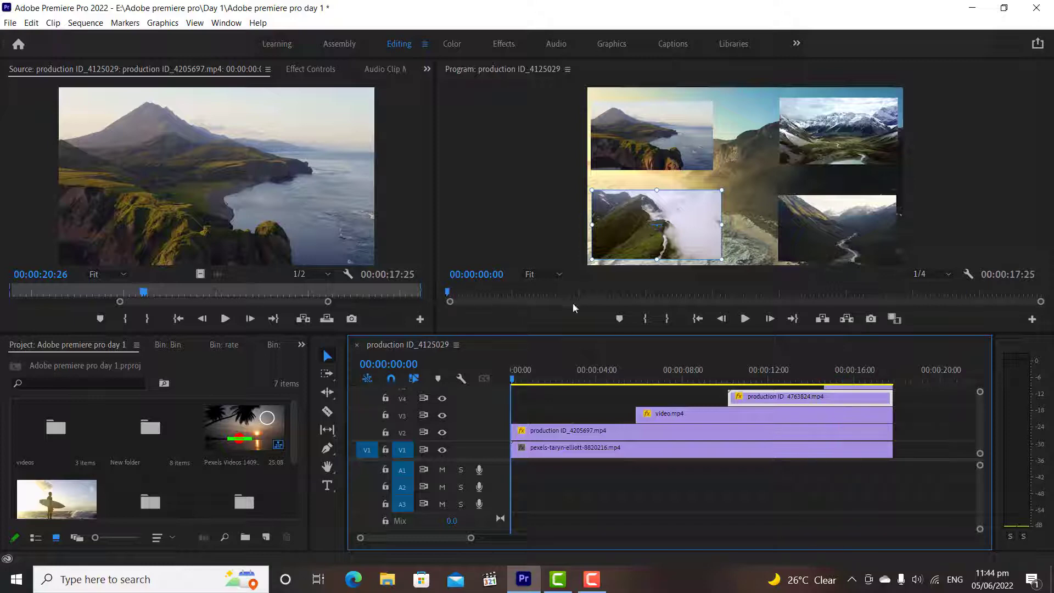
click(744, 318)
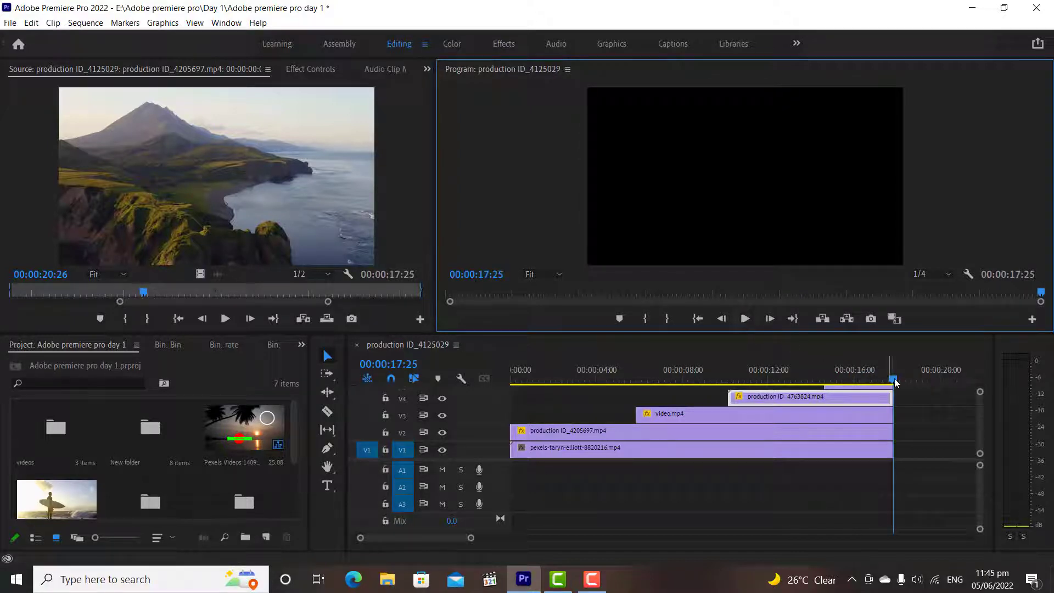
Return to 00:00:04:06, then nudge and enlarge the volcano inset in the preview
drag(893, 379, 602, 381)
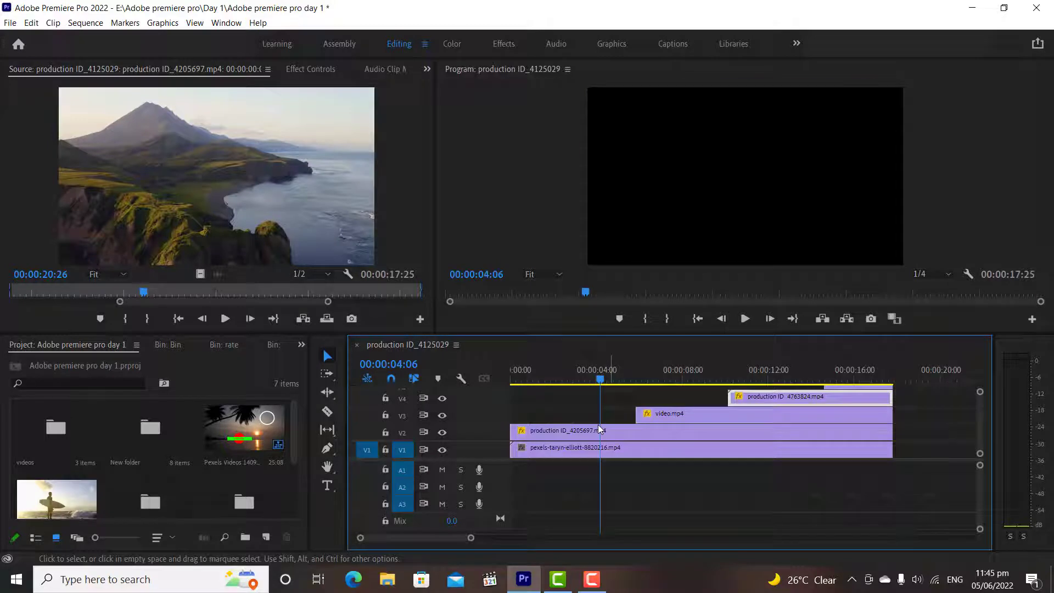
click(651, 165)
drag(652, 173, 692, 178)
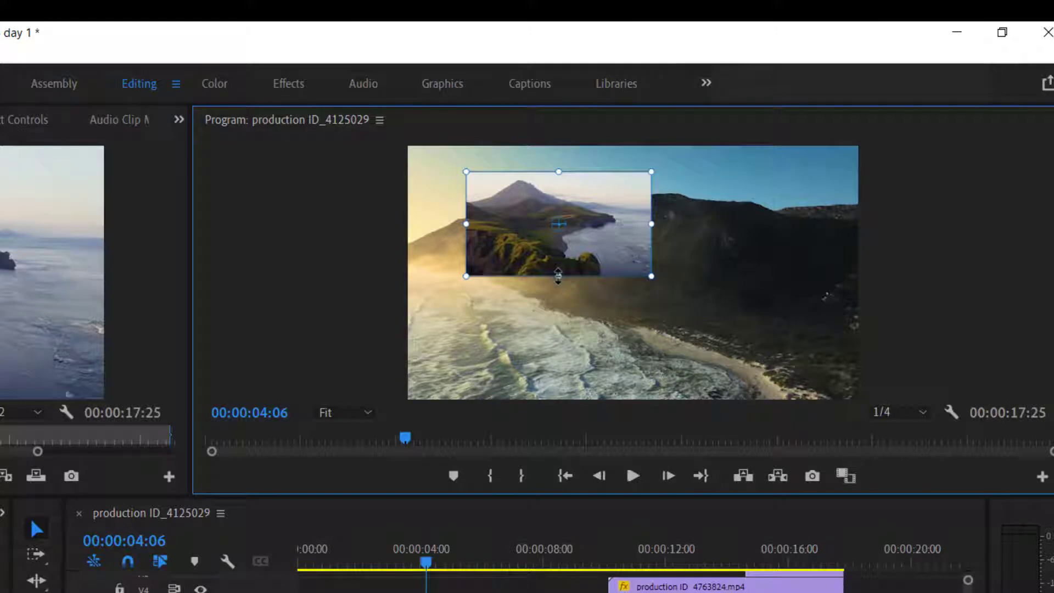
drag(554, 294, 626, 282)
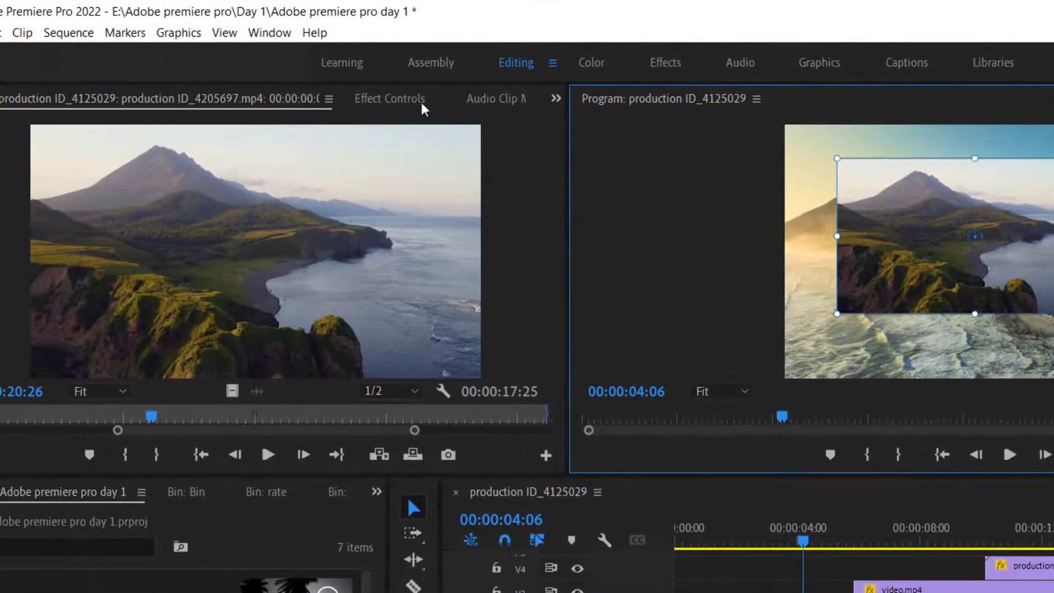
Stretch and reset the inset's proportions, shift it right and down, and set Scale to 67.7
click(56, 121)
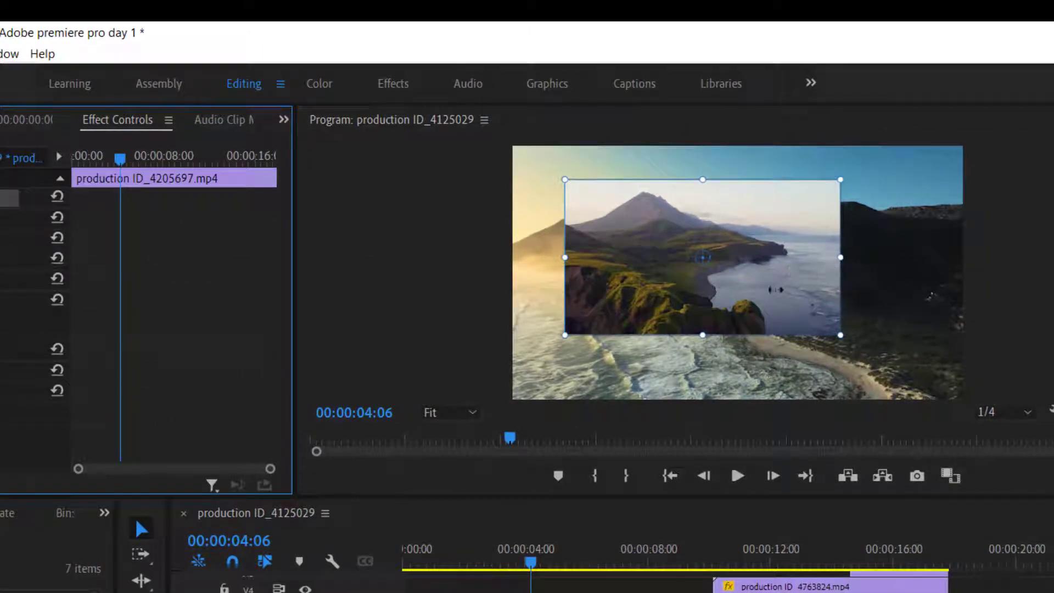
drag(702, 334, 707, 370)
click(705, 381)
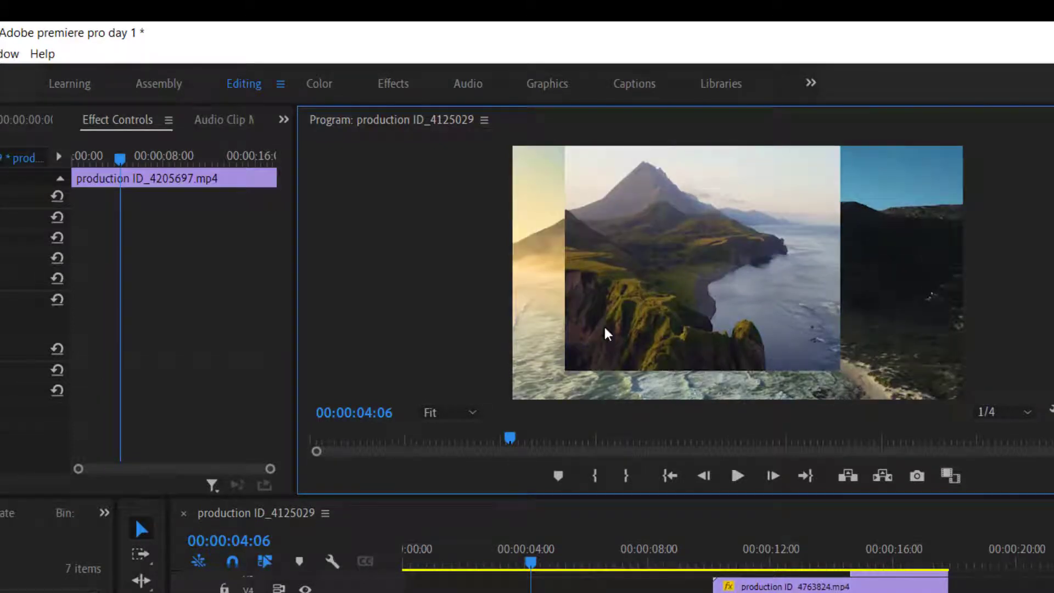
click(58, 259)
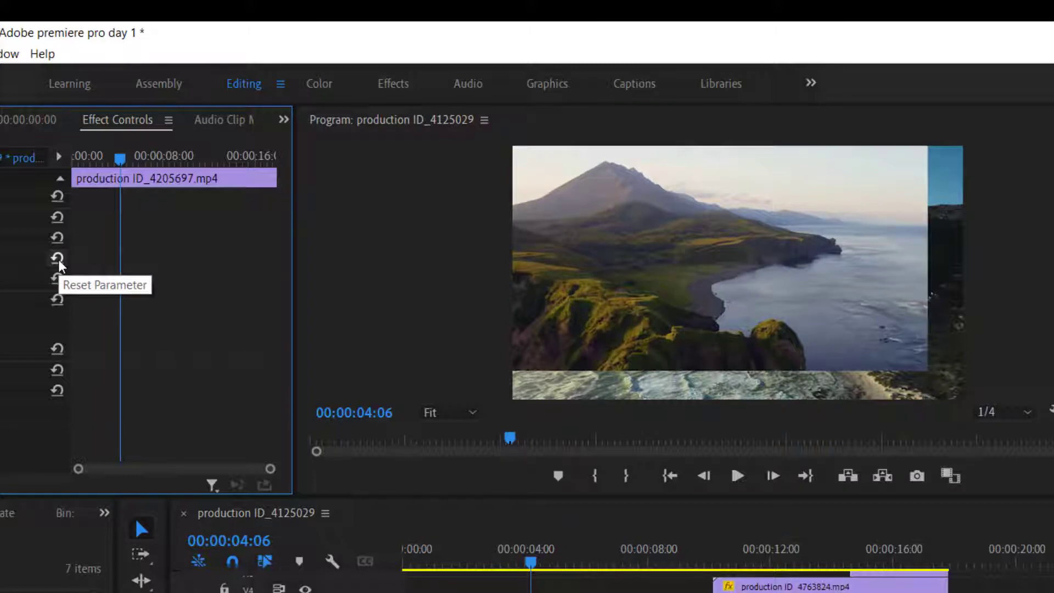
click(57, 257)
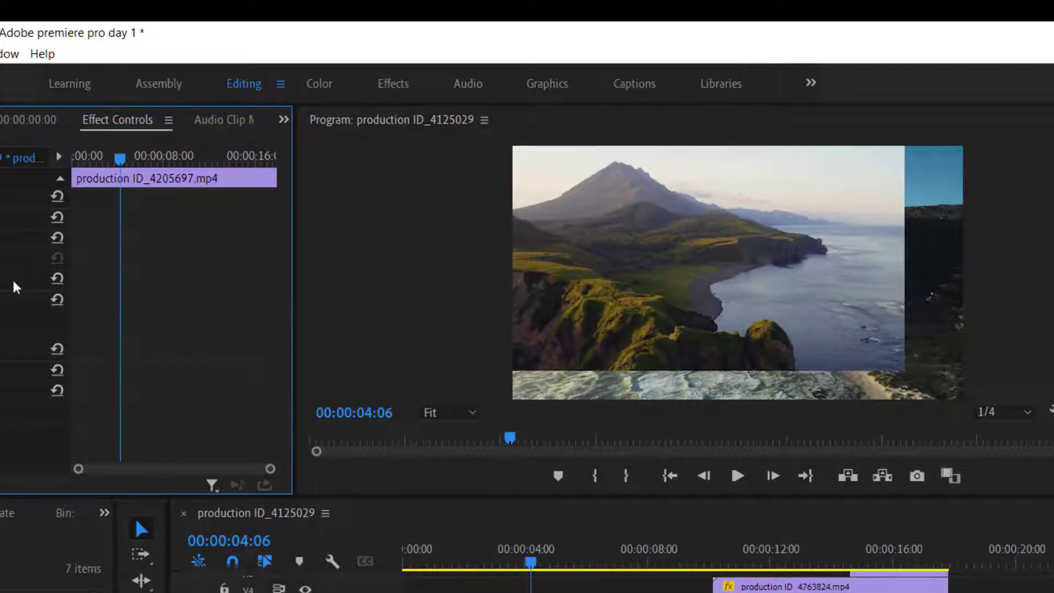
click(648, 271)
drag(649, 277, 684, 296)
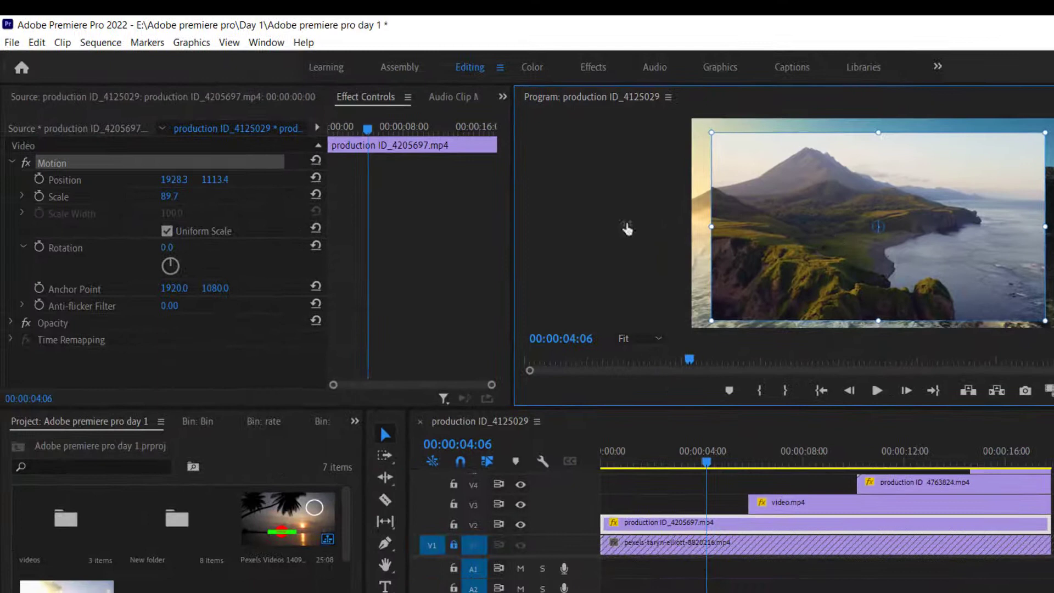
drag(169, 195, 157, 196)
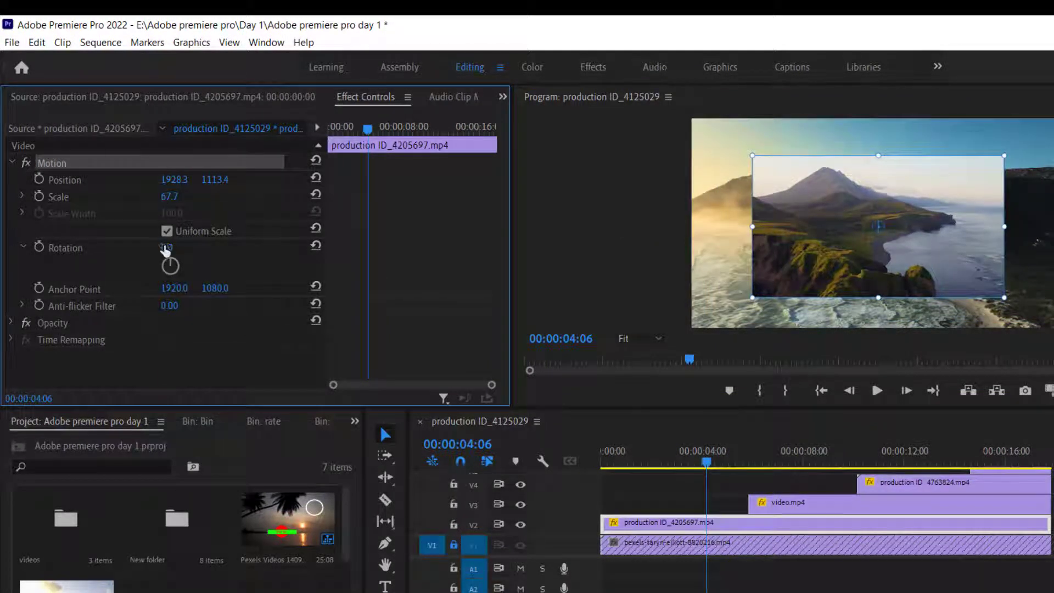
Rotate the inset clip with the Rotation value and dial, ending at 358.2°
drag(170, 247, 5, 246)
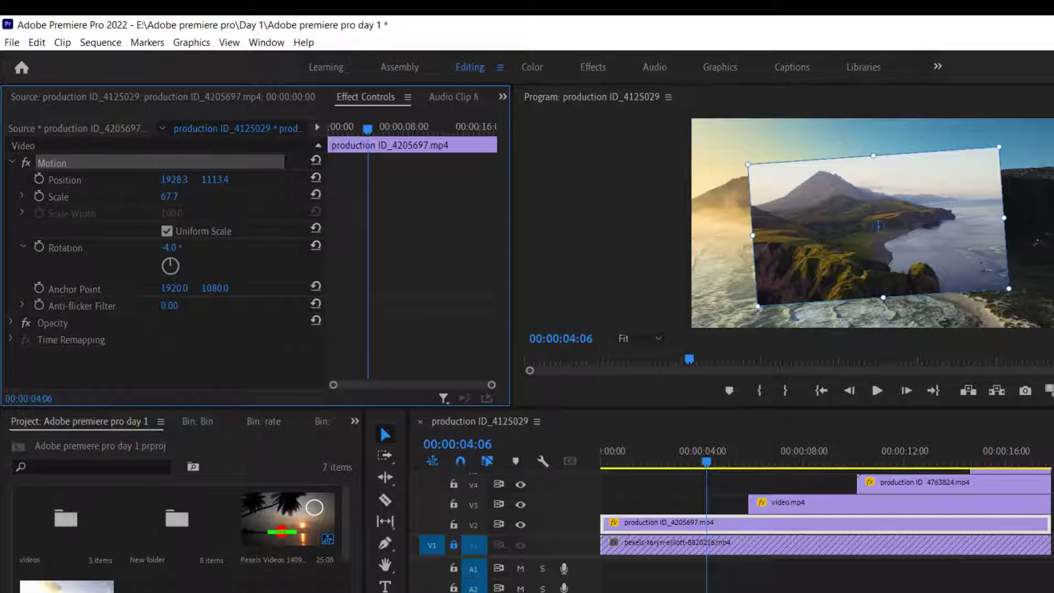
mouse_move(169, 265)
mouse_down()
mouse_move(166, 275)
mouse_move(149, 261)
mouse_move(181, 254)
mouse_move(170, 236)
mouse_move(167, 271)
mouse_up()
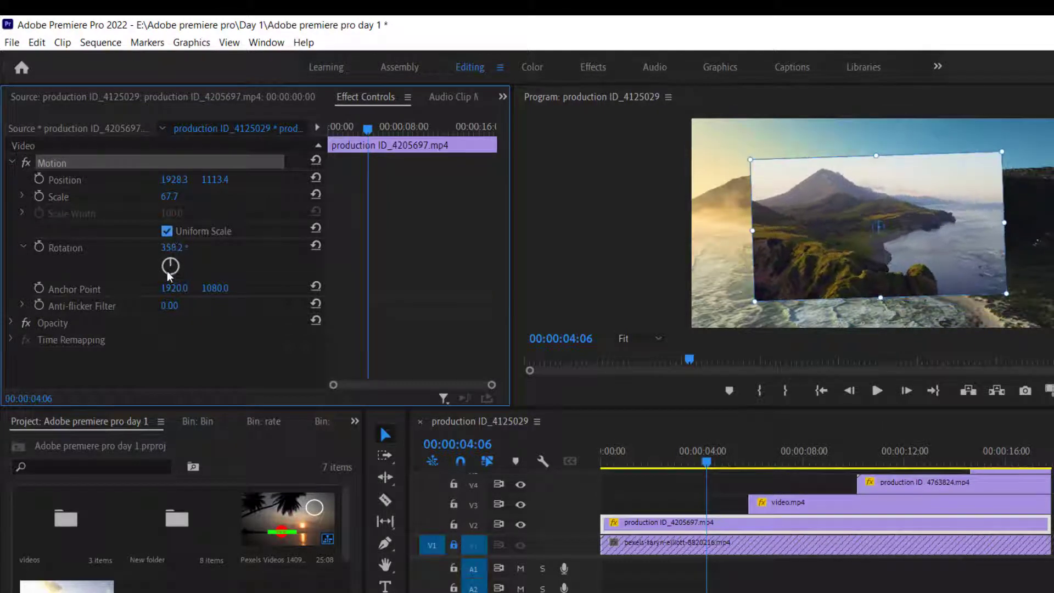
Reset the inset's rotation to 0°, move its pivot toward the lower right, and set Scale to 45.7
click(315, 246)
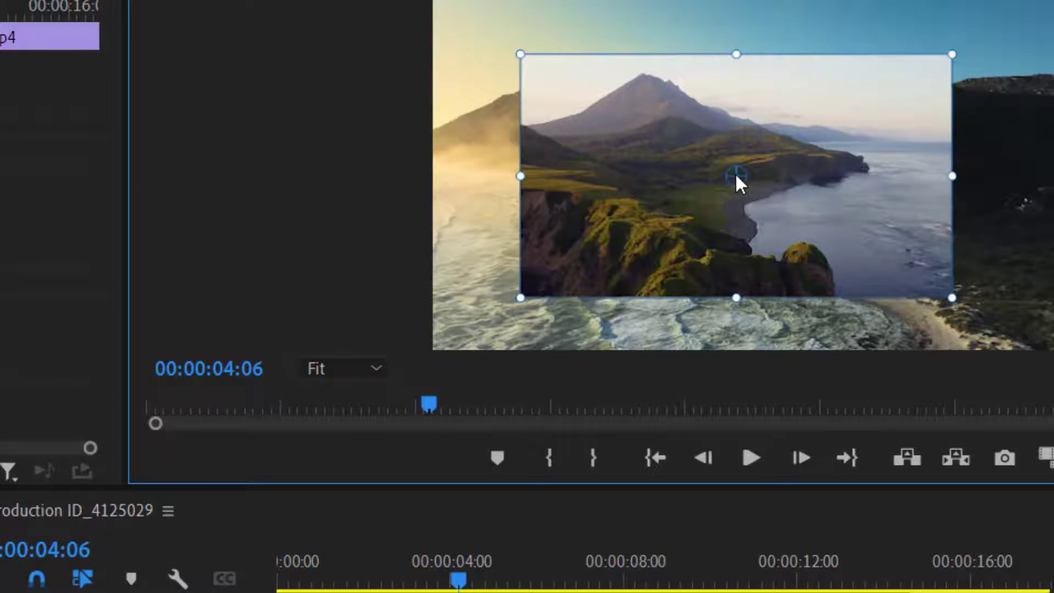
drag(735, 174, 907, 268)
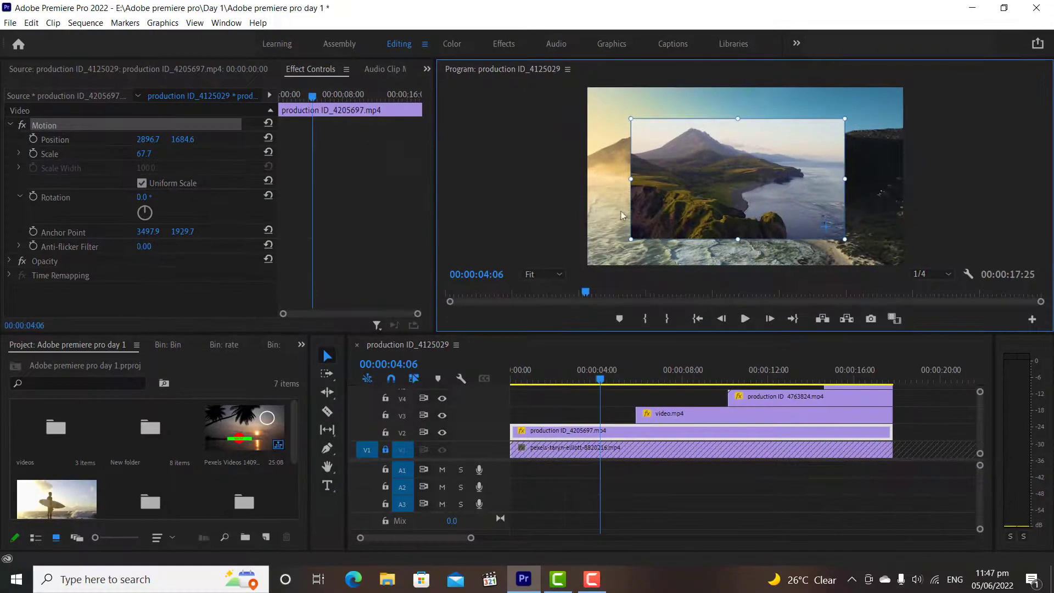
drag(146, 154, 165, 153)
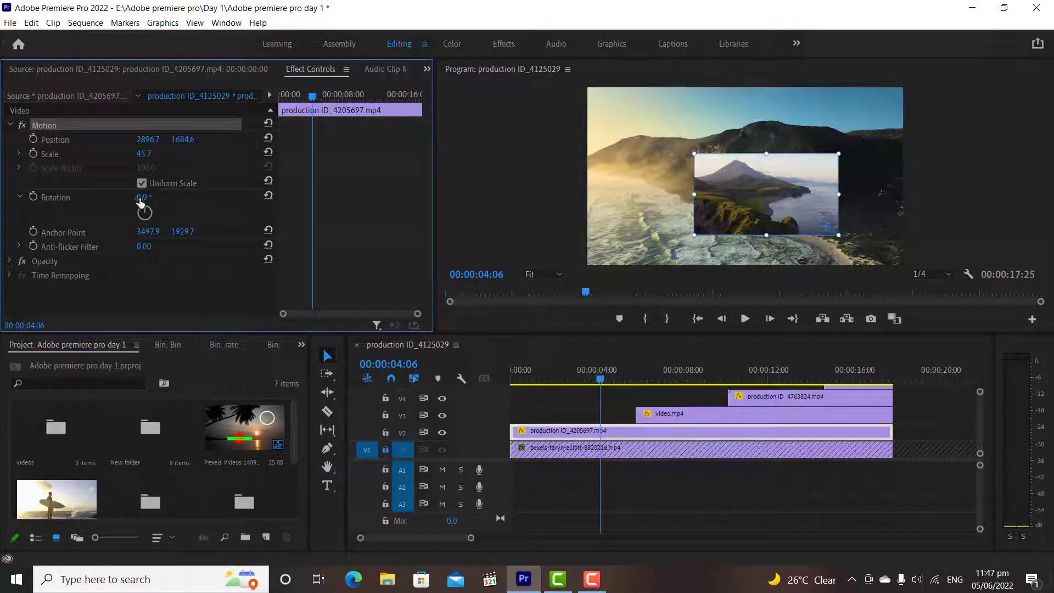
Test-rotate the inset around its new pivot, reset rotation, then adjust Anchor Point to 3123.9, 1511.7
mouse_move(140, 201)
mouse_down()
mouse_move(208, 201)
mouse_move(118, 197)
mouse_move(142, 201)
mouse_up()
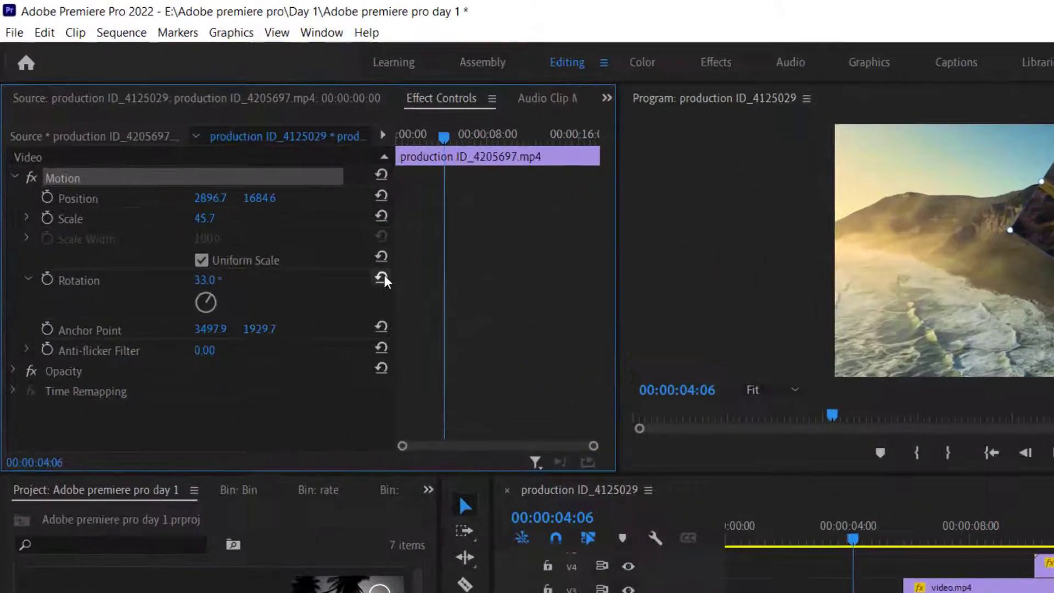
click(268, 195)
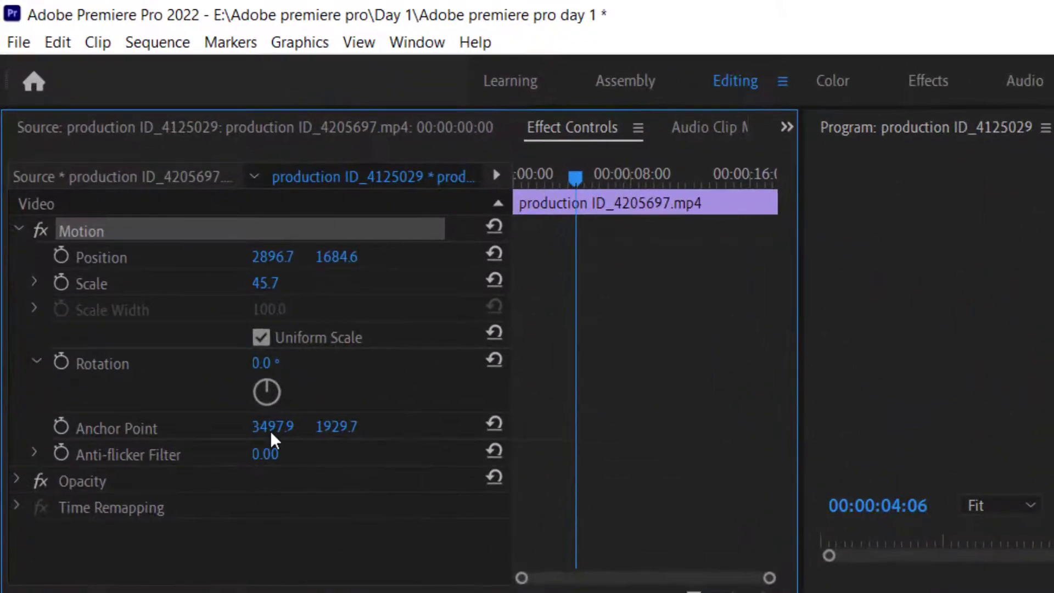
drag(270, 430, 236, 430)
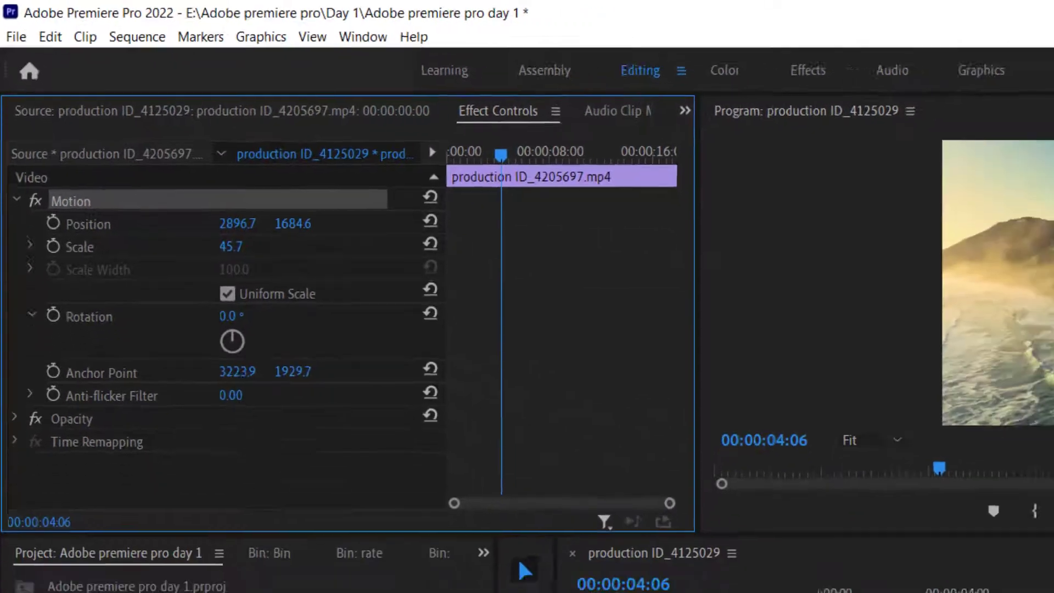
drag(237, 371, 220, 371)
drag(293, 371, 258, 371)
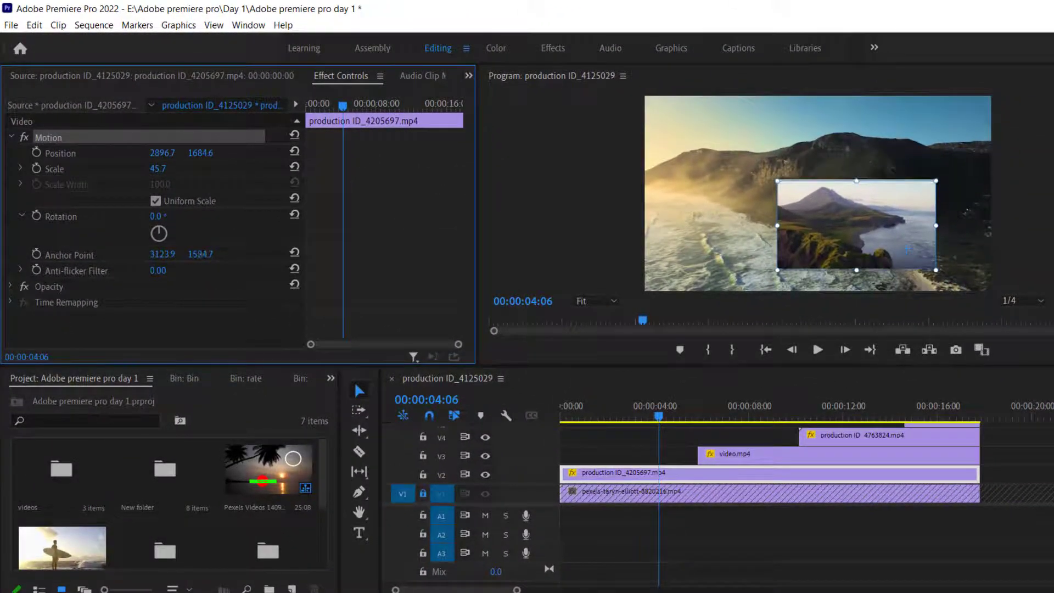
drag(211, 254, 207, 255)
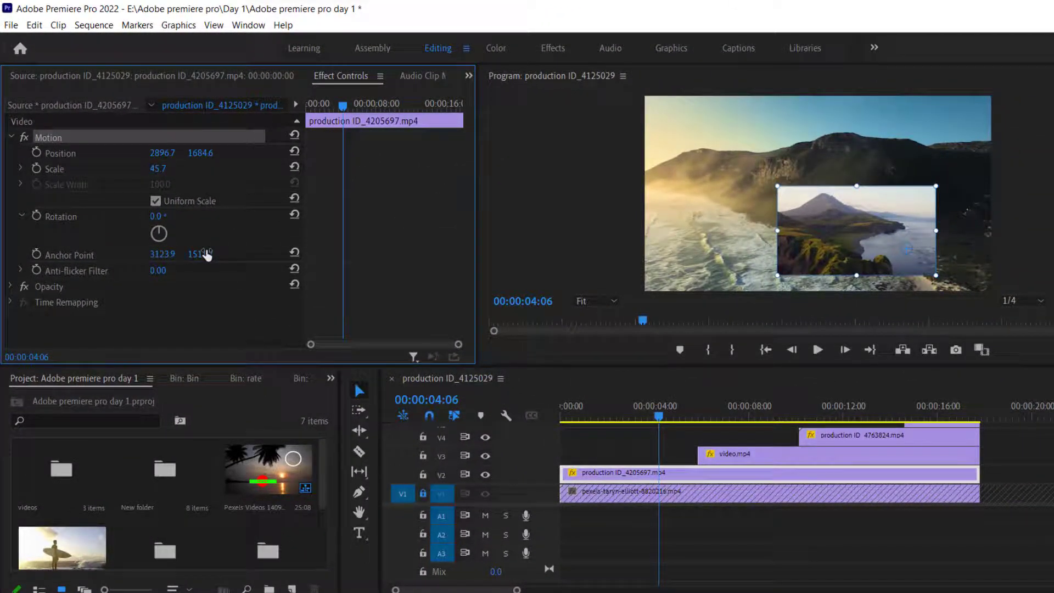
Expand the inset clip's Opacity settings and briefly dim its opacity
click(12, 287)
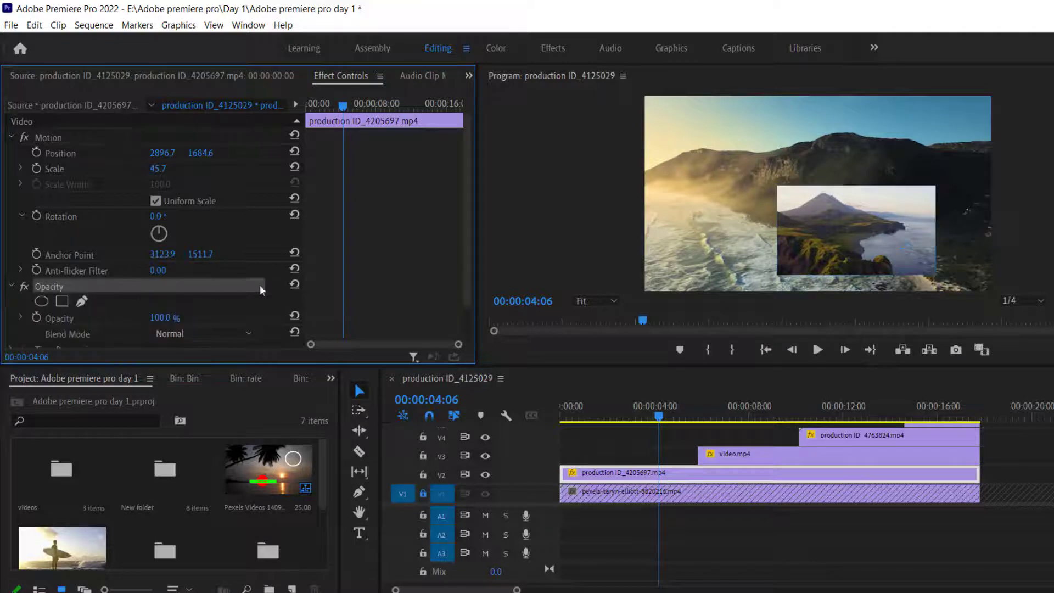
scroll(465, 282, down, 2)
mouse_move(165, 276)
mouse_down()
mouse_move(140, 277)
mouse_move(165, 277)
mouse_up()
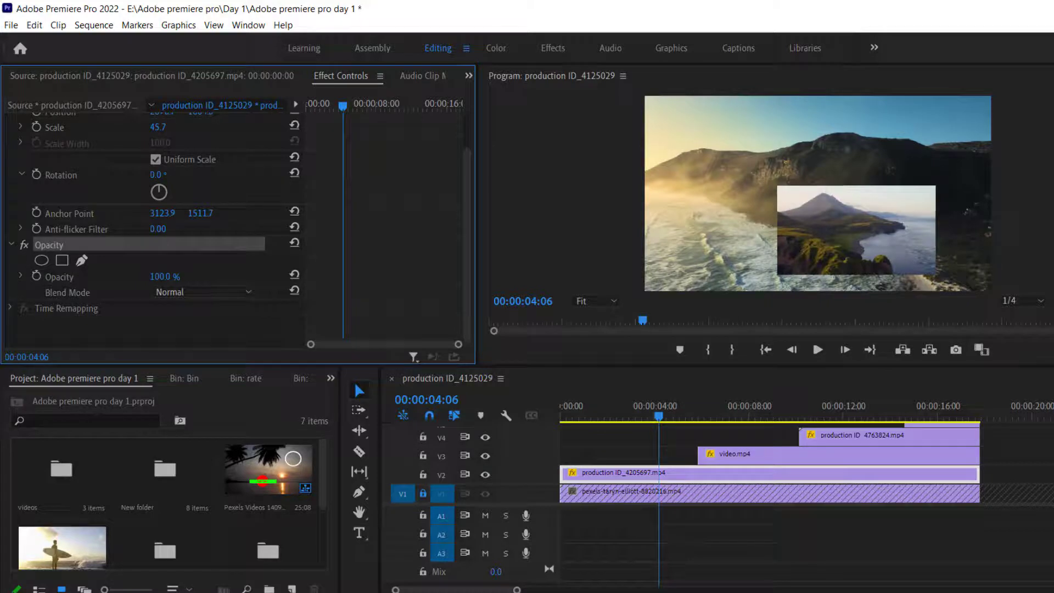
Try Dissolve, Multiply, Darker Color, Soft Light and Difference blend modes, then return to Normal
click(187, 288)
click(187, 316)
click(200, 288)
click(192, 342)
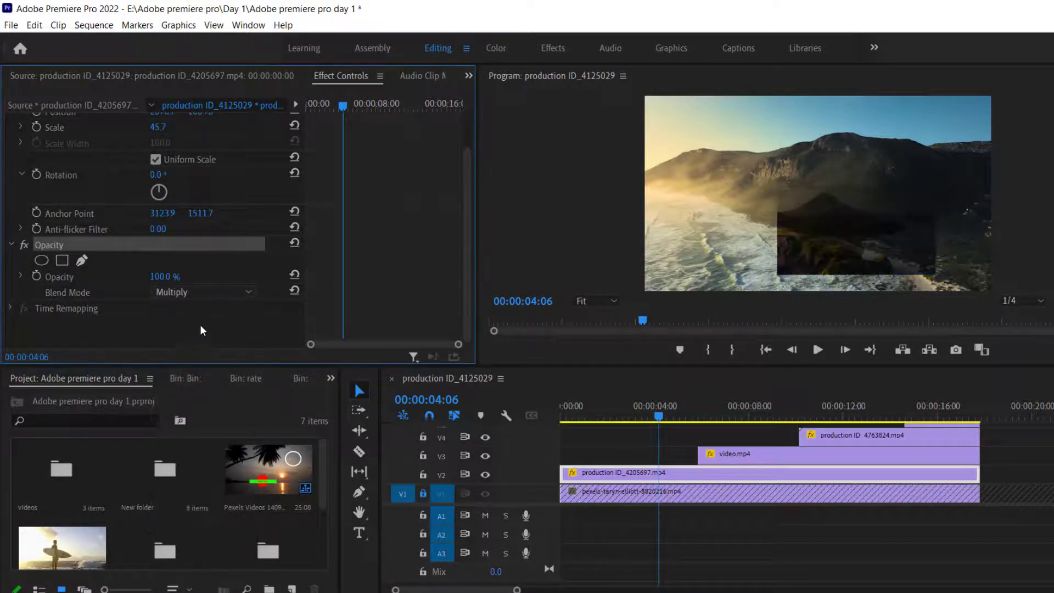
click(214, 293)
click(204, 356)
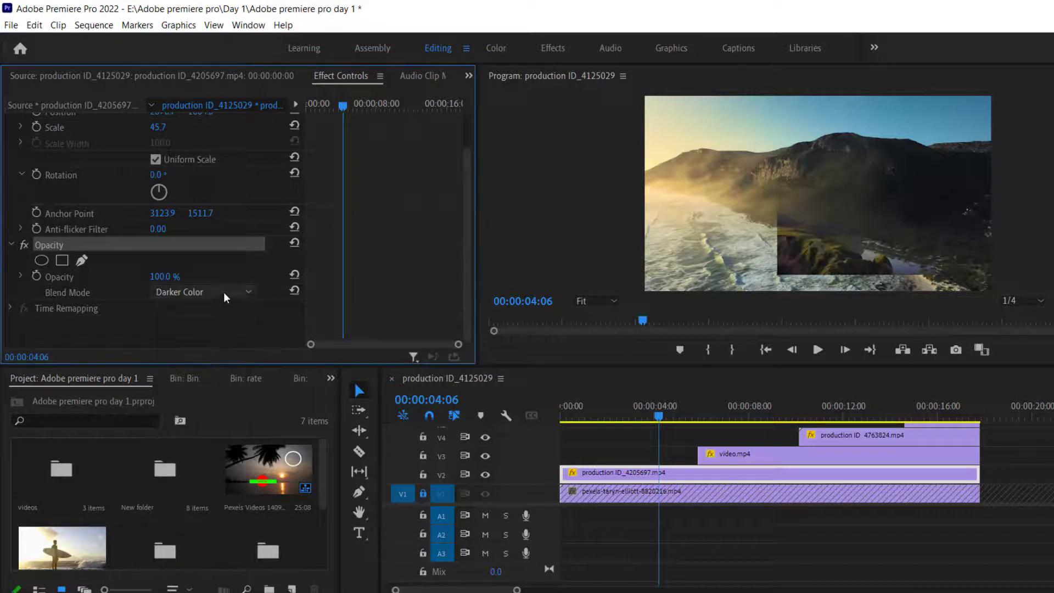
click(223, 292)
click(195, 426)
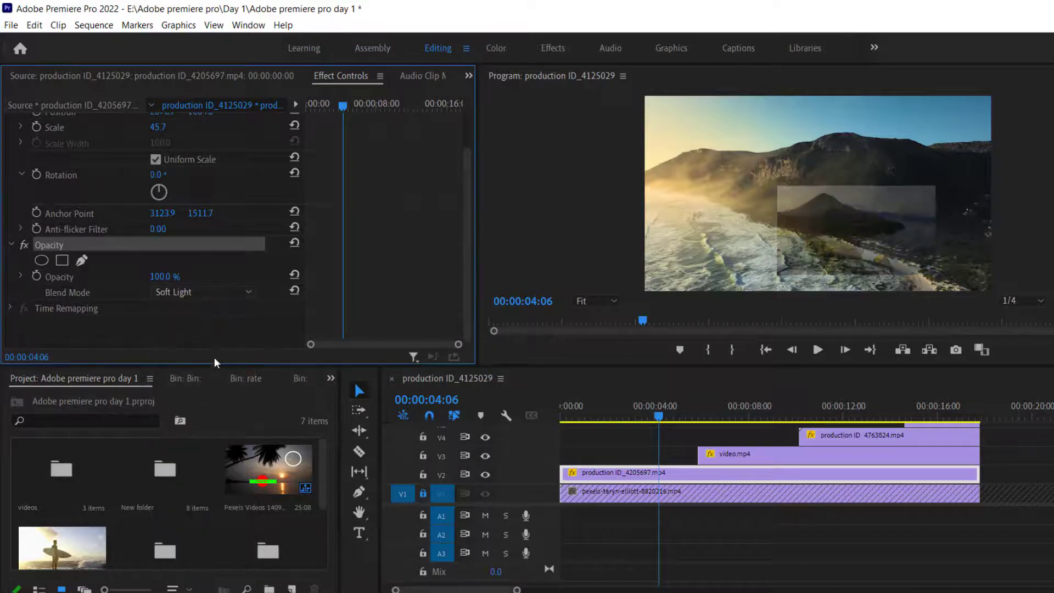
click(214, 293)
click(172, 492)
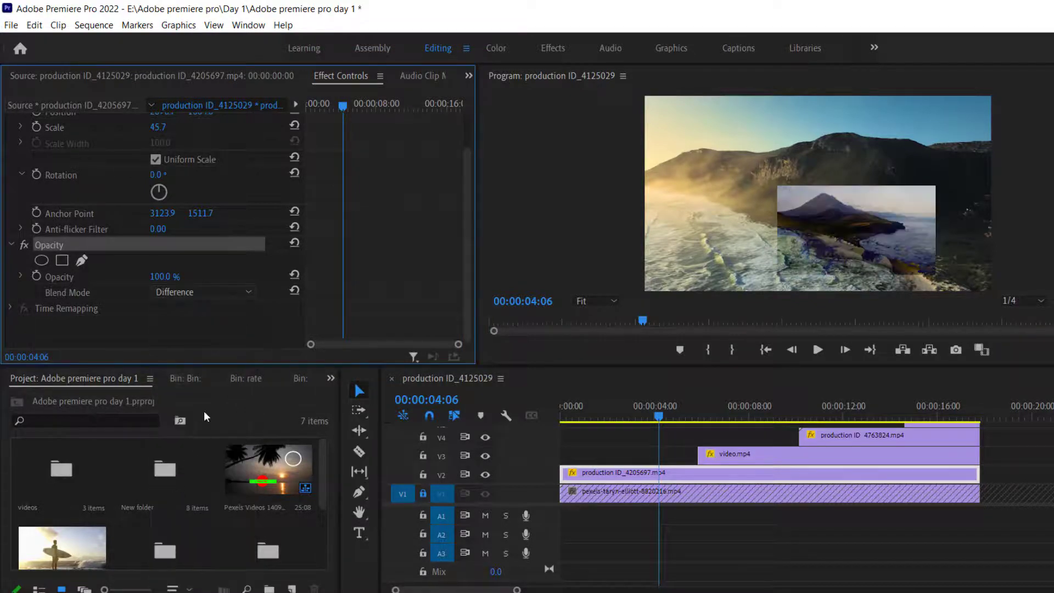
click(234, 292)
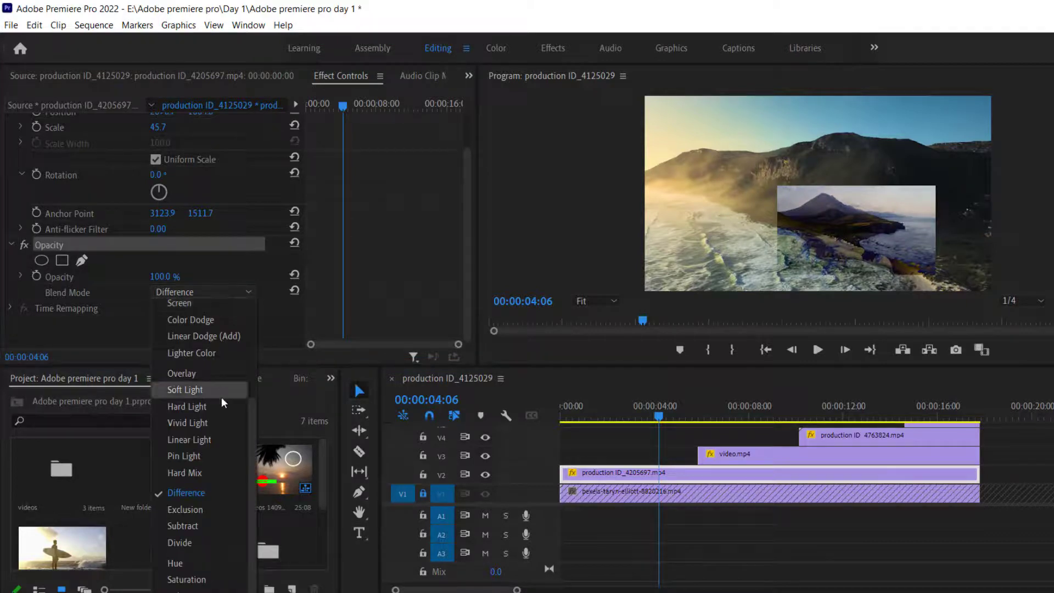
drag(254, 437, 261, 312)
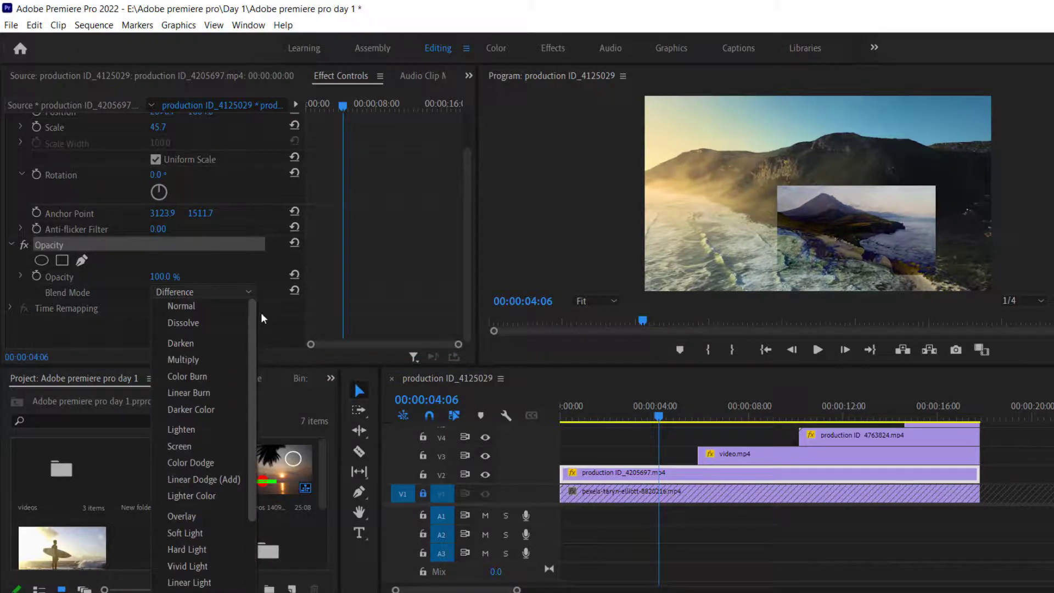
click(225, 303)
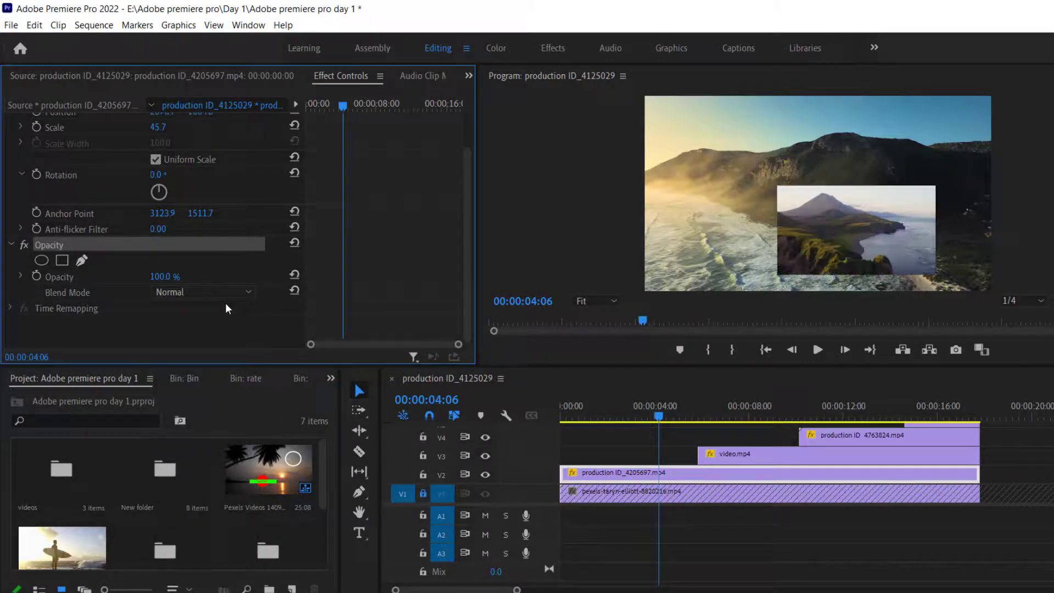
Expand the mountain inset's Time Remapping to show its Speed at 100.00%
click(11, 308)
drag(467, 237, 469, 281)
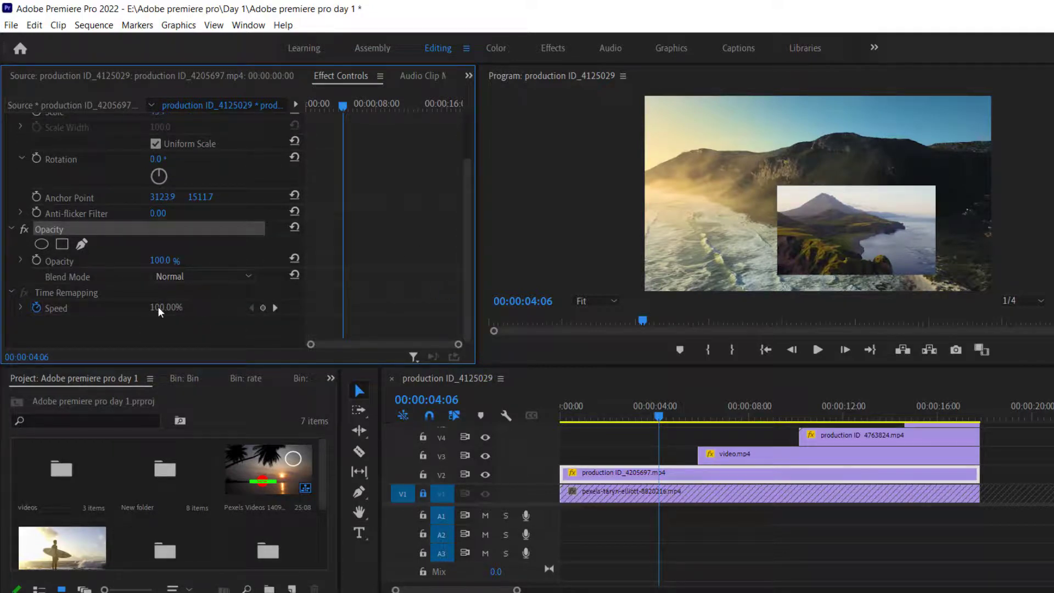